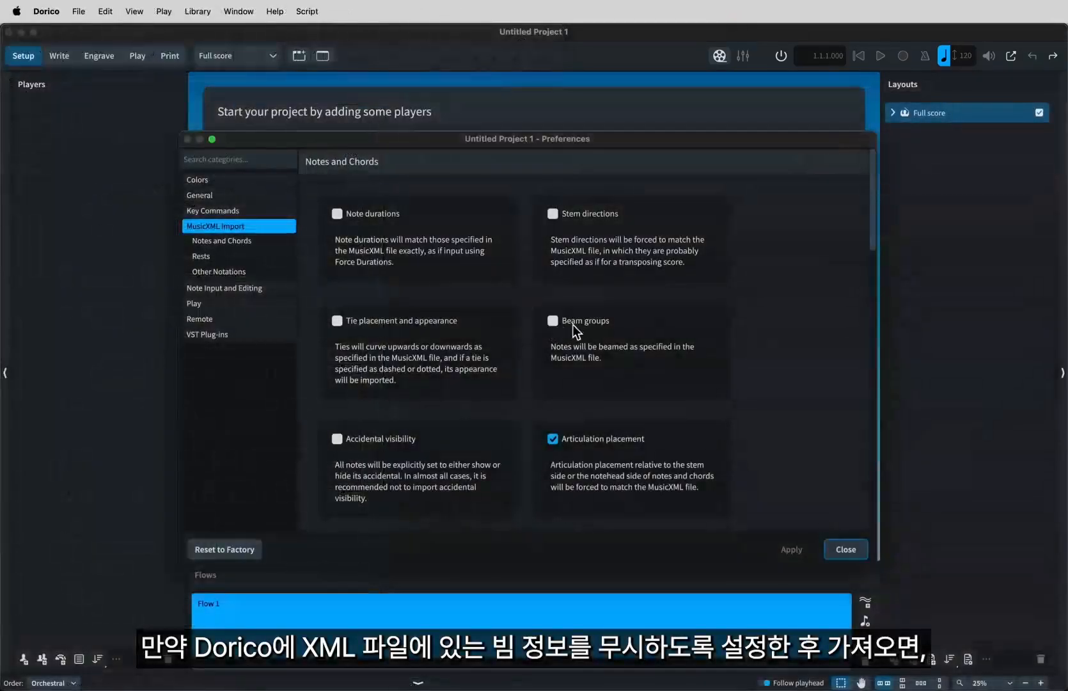
# Close Preferences with MusicXML beam group import off and open the recent Finale beaming MusicXML file.
pyautogui.click(839, 548)
pyautogui.click(78, 11)
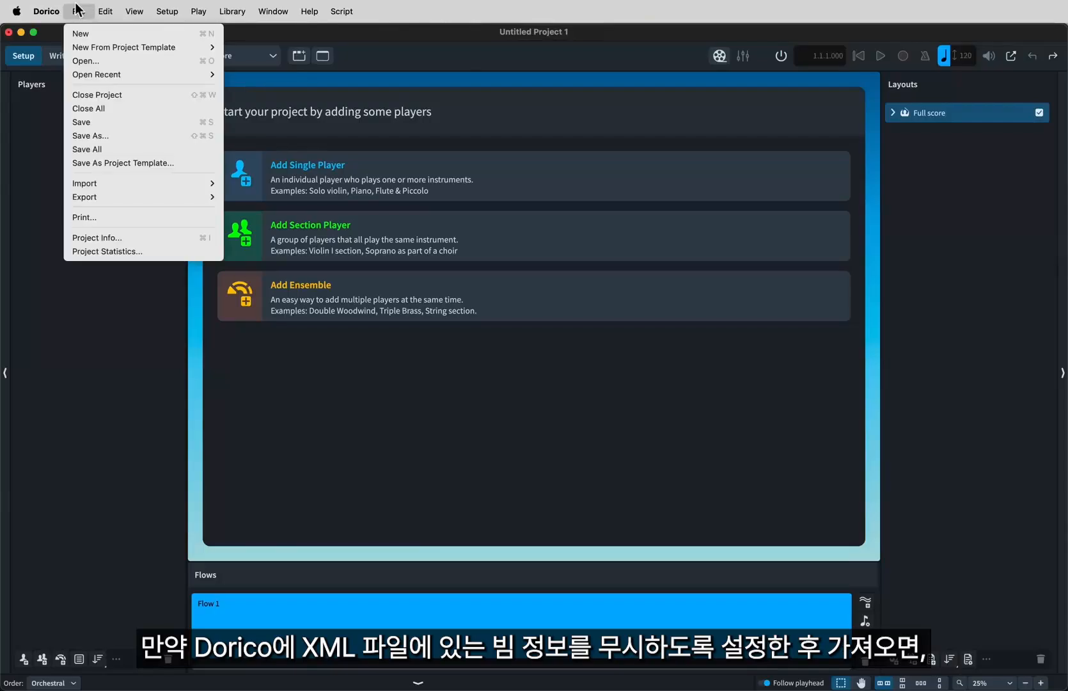
pyautogui.moveTo(91, 80)
pyautogui.click(248, 76)
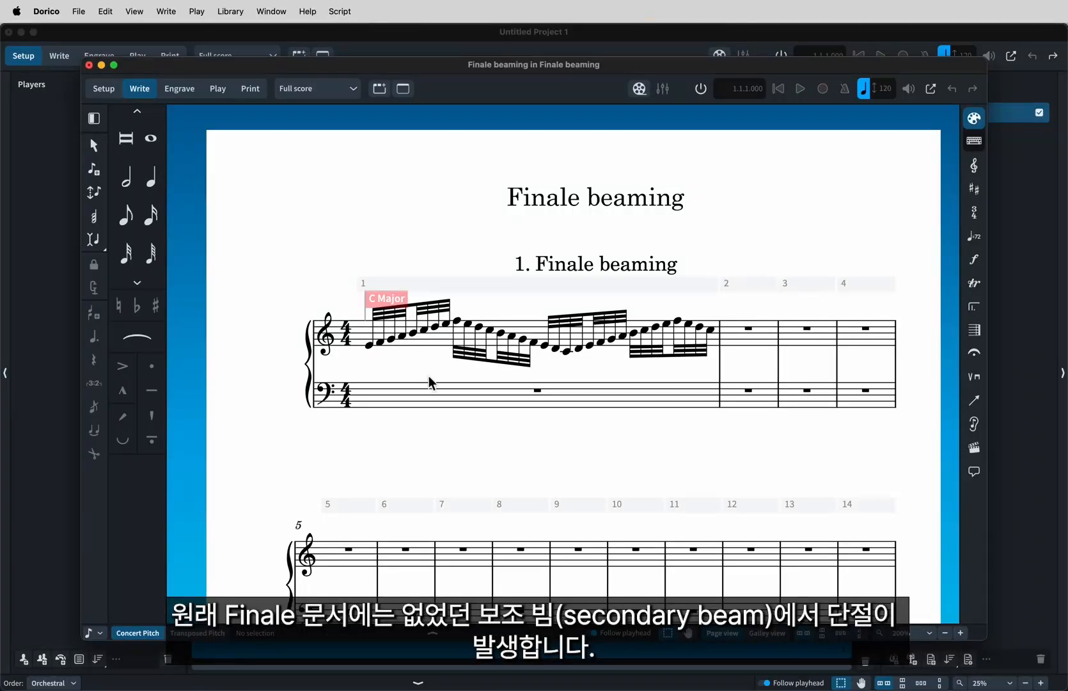
# Review the Beam Grouping notation options for the flow, down to the Secondary Beam Groups settings.
pyautogui.press('super+shift+n')
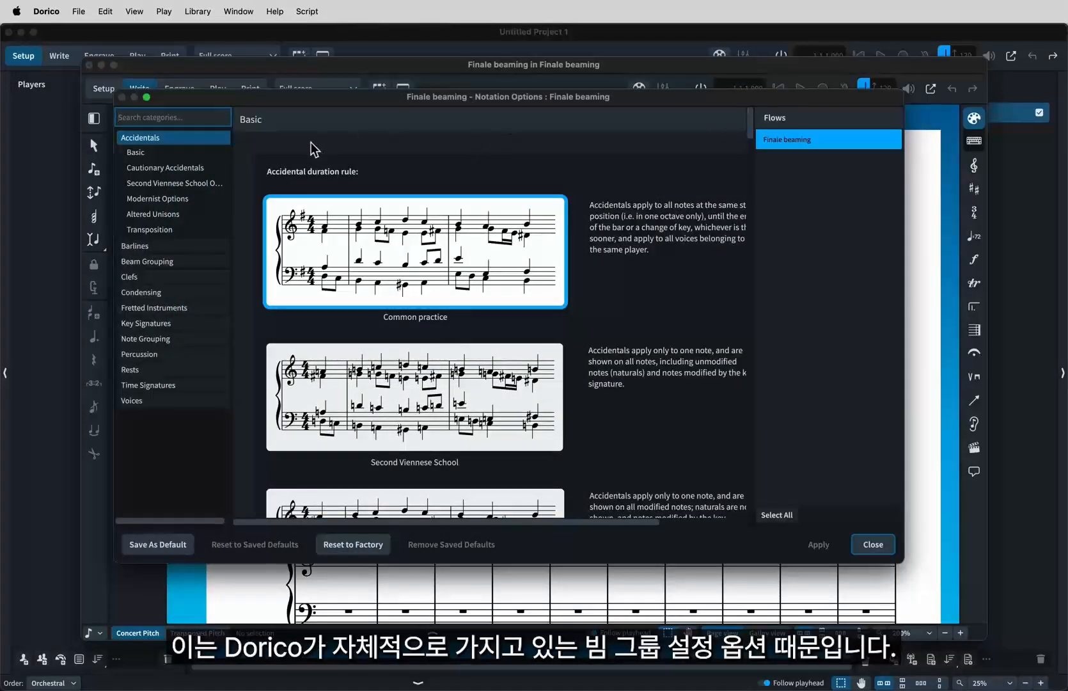
pyautogui.click(193, 262)
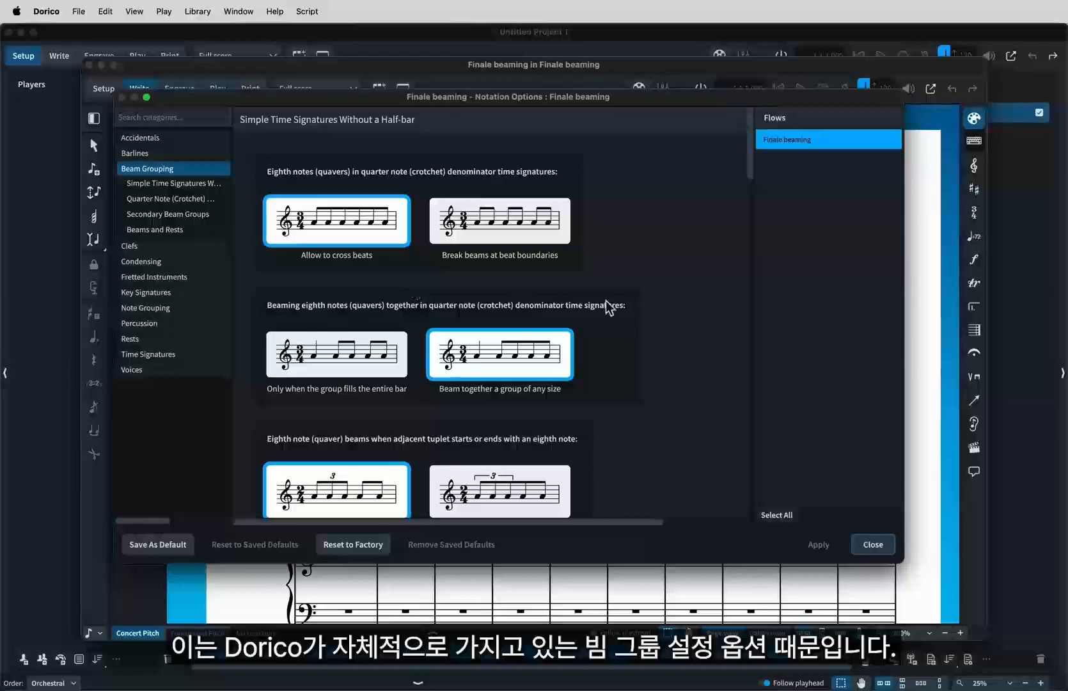
pyautogui.scroll(-15, 658, 337)
pyautogui.scroll(-10, 658, 337)
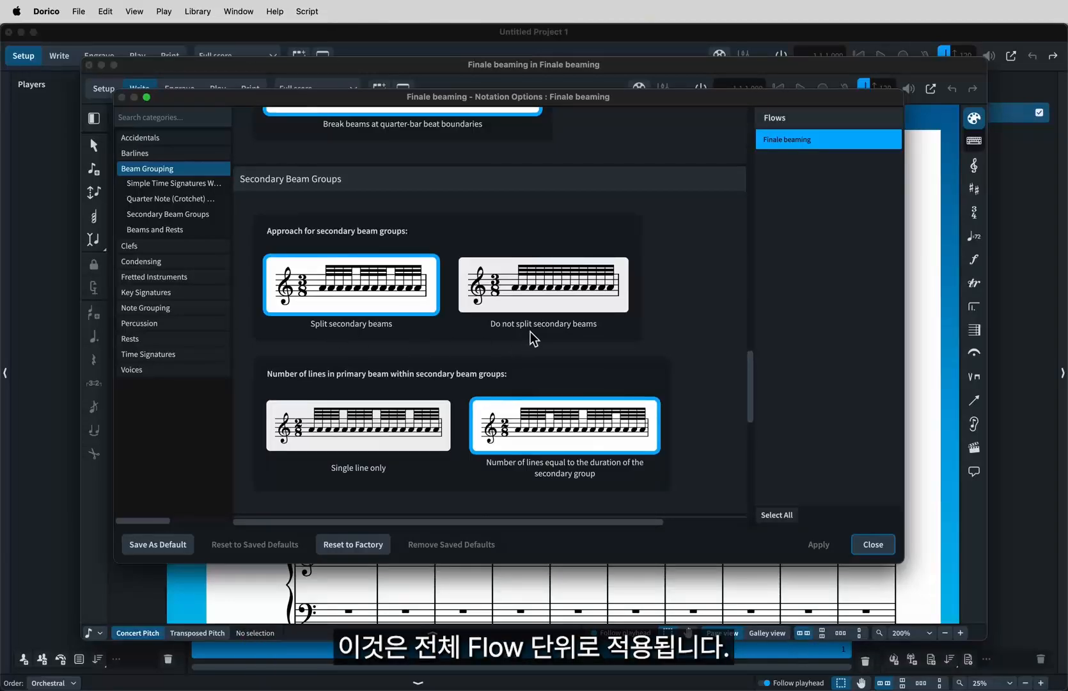
pyautogui.click(872, 544)
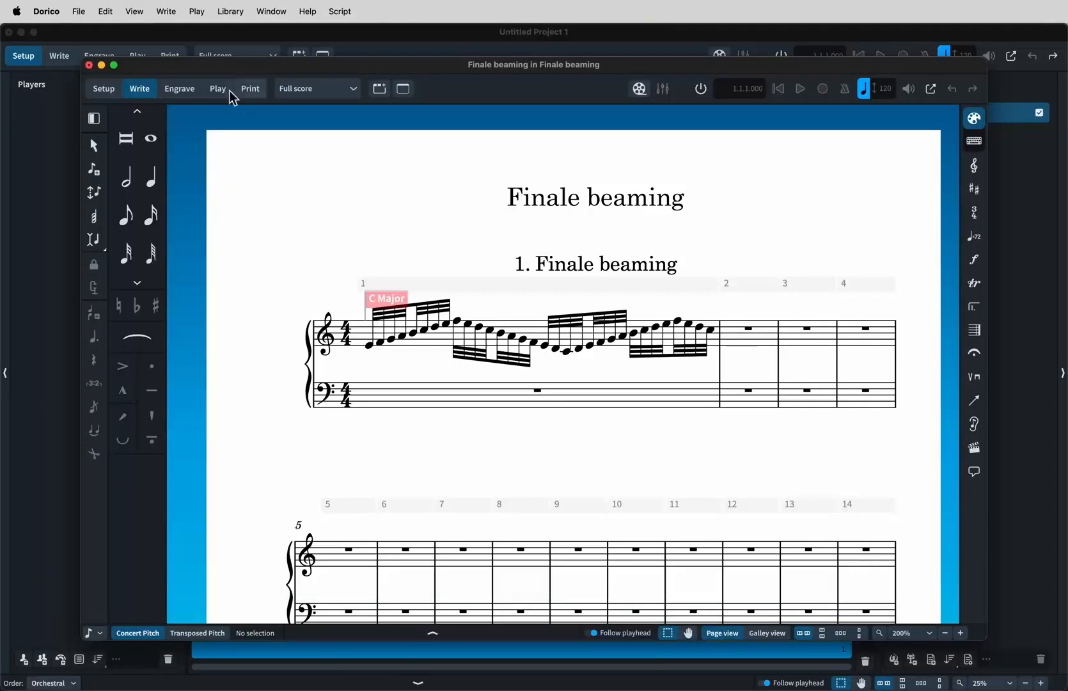
# Close the Finale beaming project without saving and enable Beam groups in the MusicXML Import preferences.
pyautogui.click(89, 64)
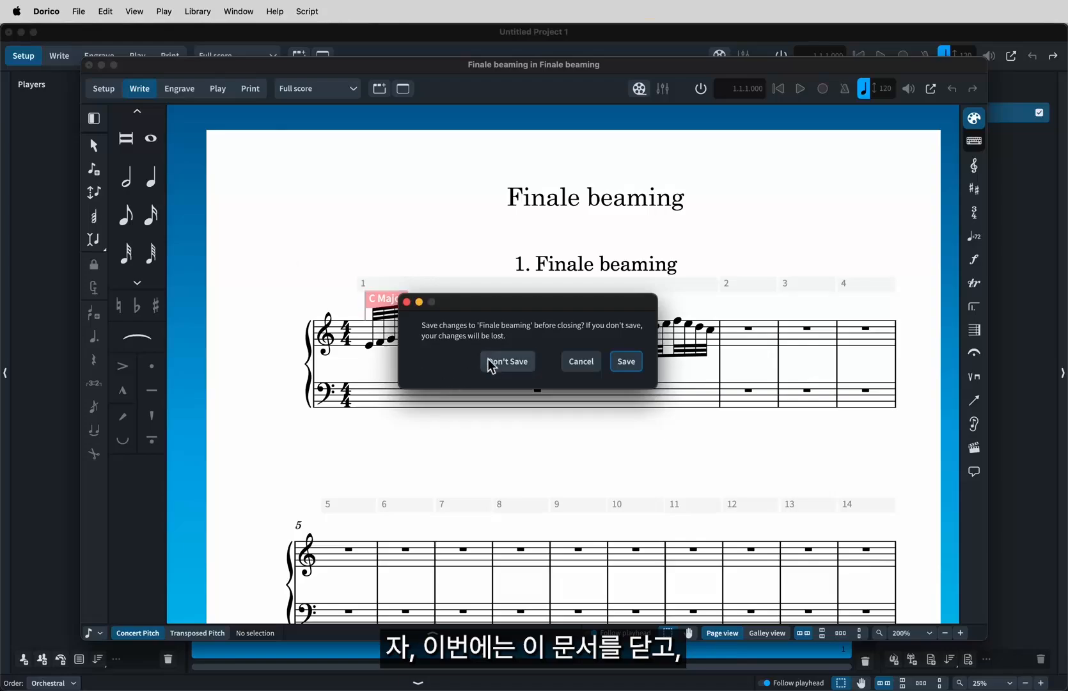
pyautogui.click(506, 361)
pyautogui.click(47, 11)
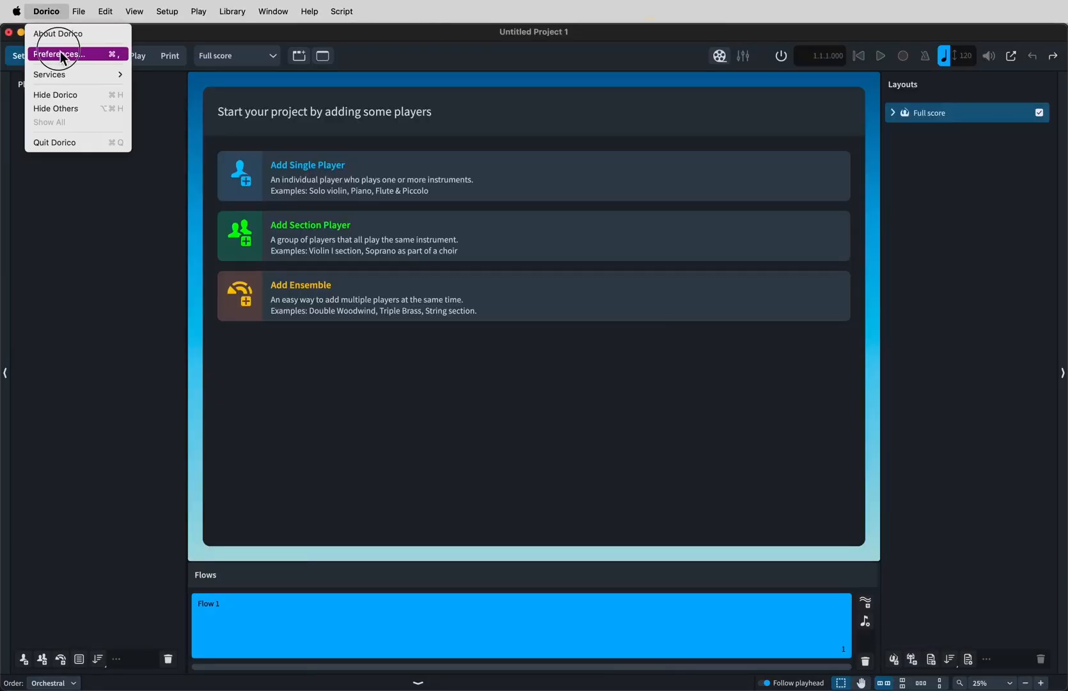
pyautogui.click(51, 53)
pyautogui.click(559, 324)
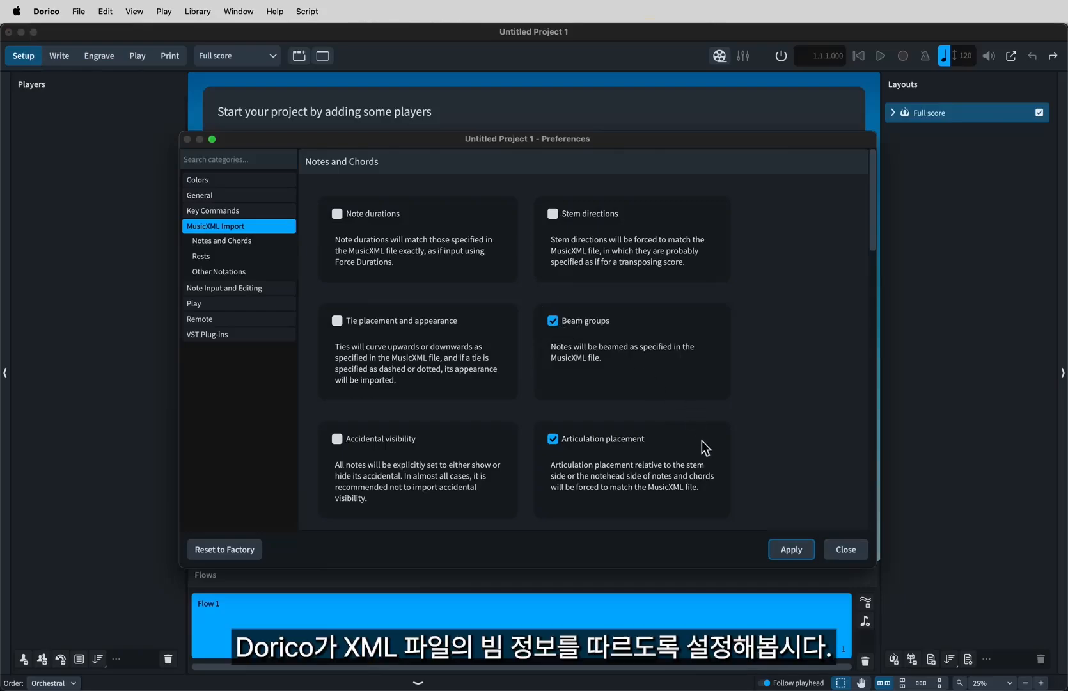
pyautogui.click(843, 550)
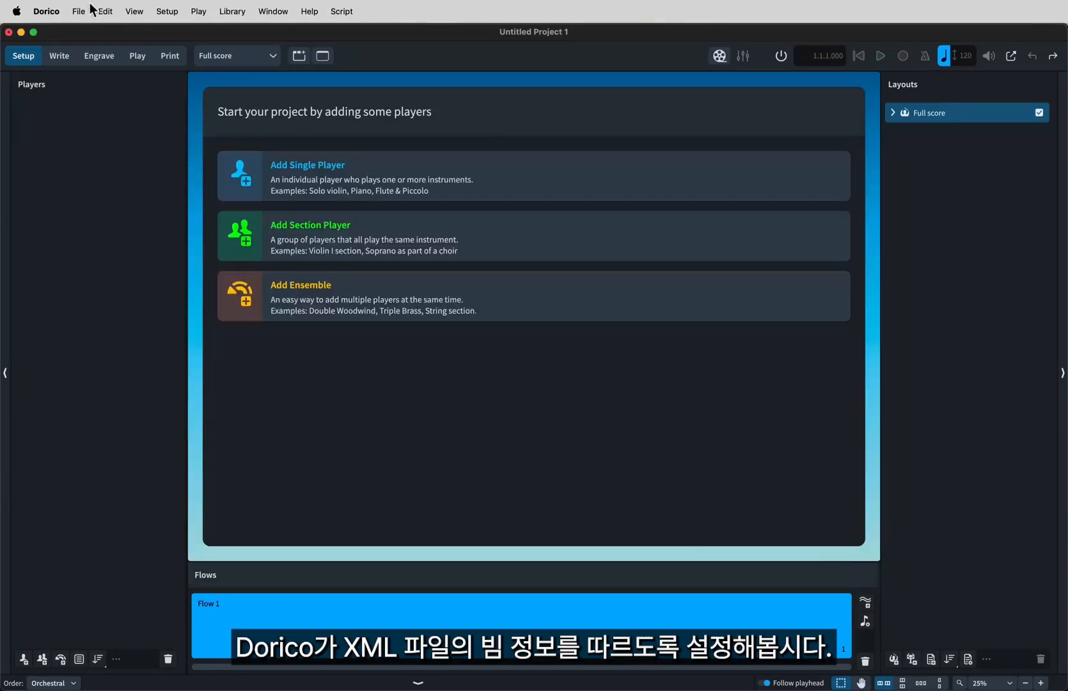
# Reopen the recent Finale beaming MusicXML file using the beam groups specified in the file.
pyautogui.click(80, 11)
pyautogui.moveTo(102, 75)
pyautogui.click(253, 76)
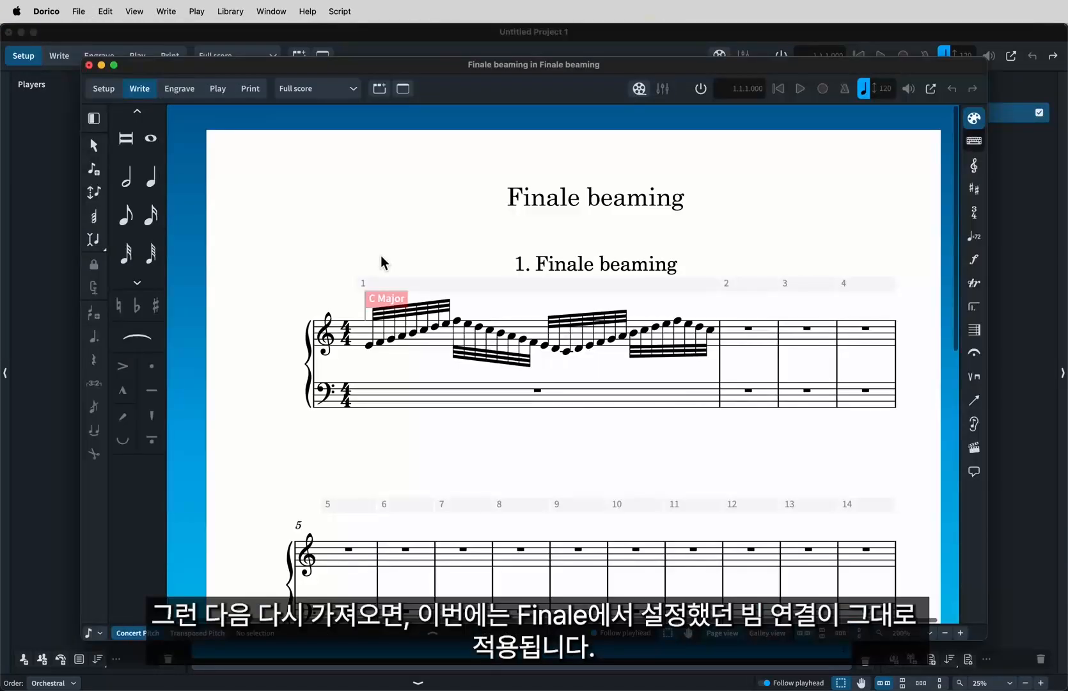
# Select the first beamed group in bar 1 and look at its available Beaming commands.
pyautogui.click(418, 316)
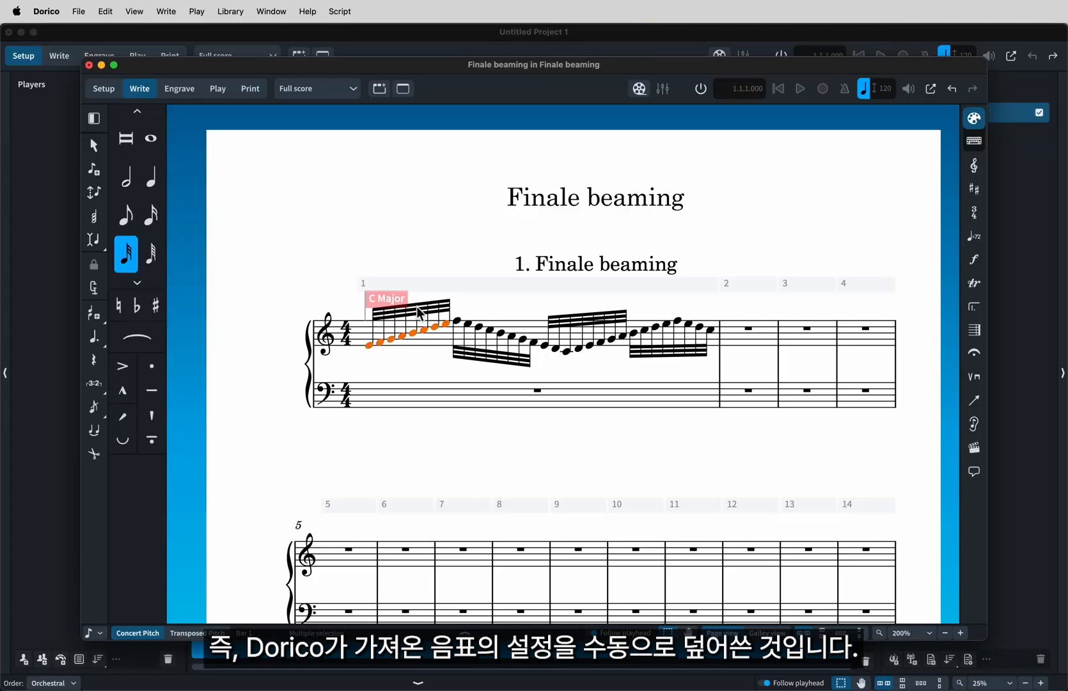
pyautogui.rightClick(419, 313)
pyautogui.moveTo(446, 384)
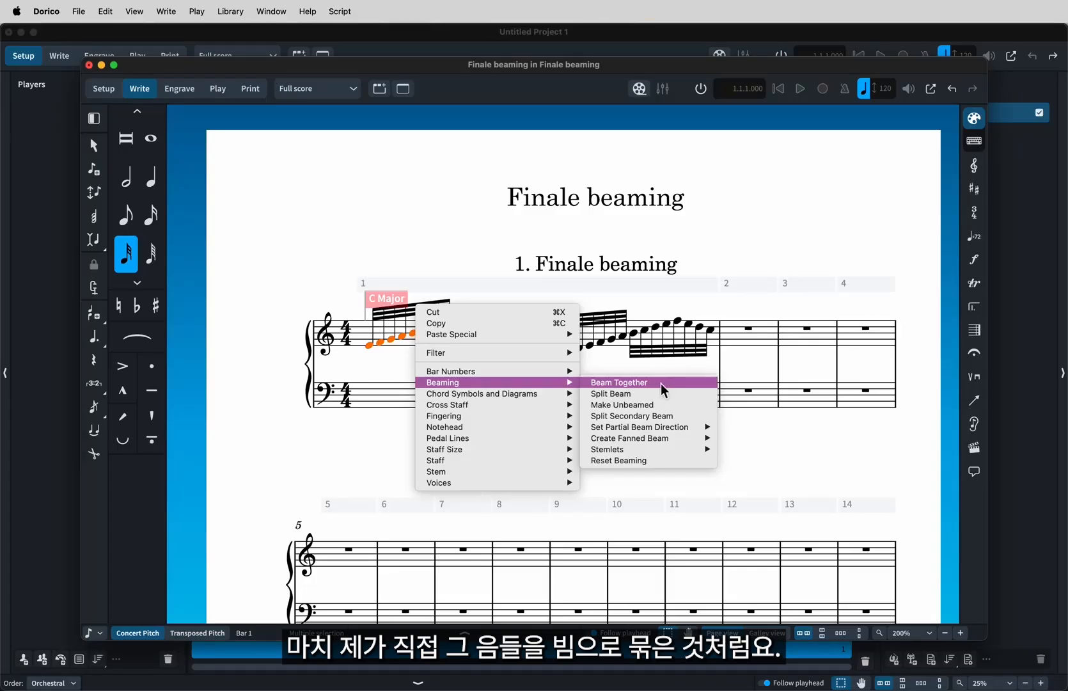
pyautogui.click(775, 454)
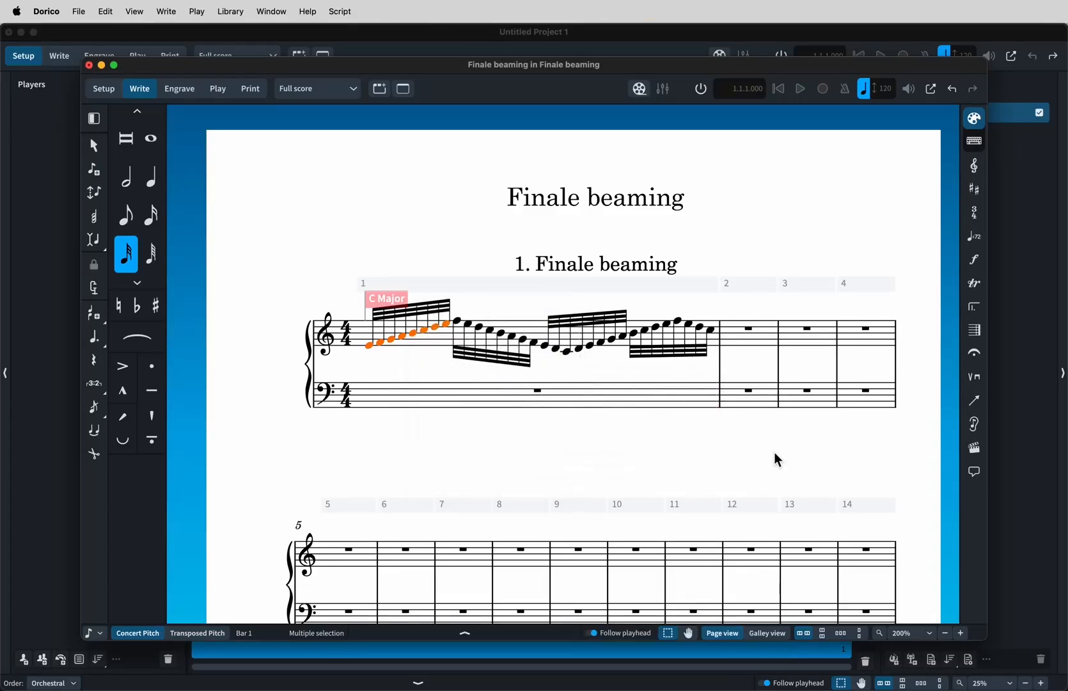
# Enter thirty-second notes C, D, E, F, G, F, E, D, C from the start of bar 2 on the treble staff.
pyautogui.doubleClick(733, 347)
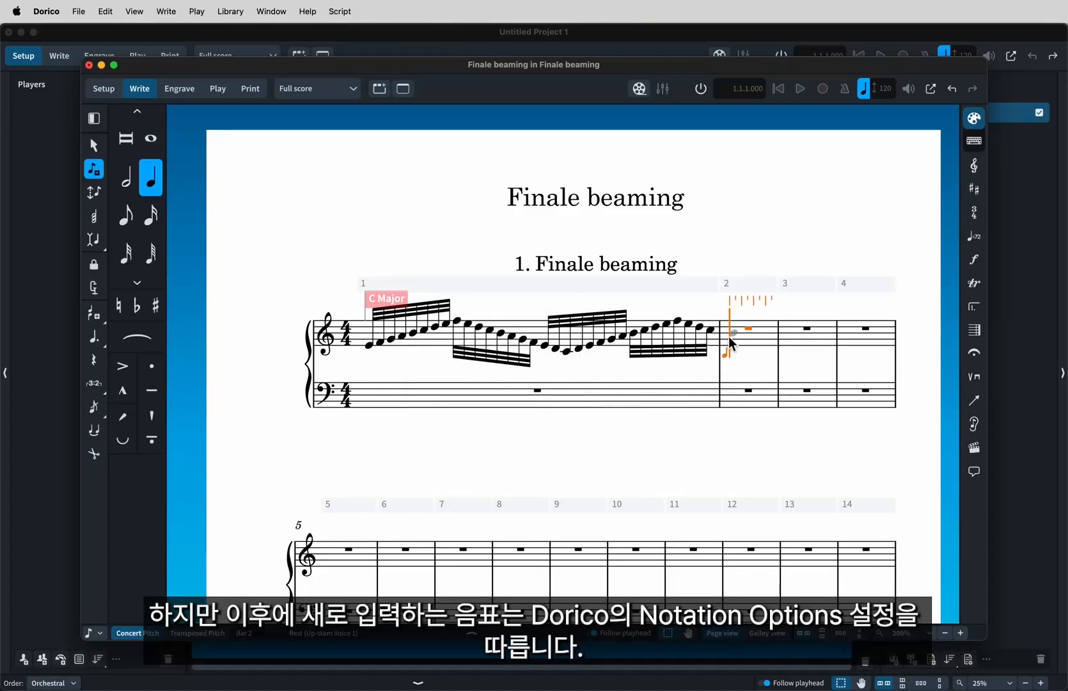
pyautogui.press('c')
pyautogui.press('d')
pyautogui.press('e')
pyautogui.press('f')
pyautogui.press('g')
pyautogui.press('e')
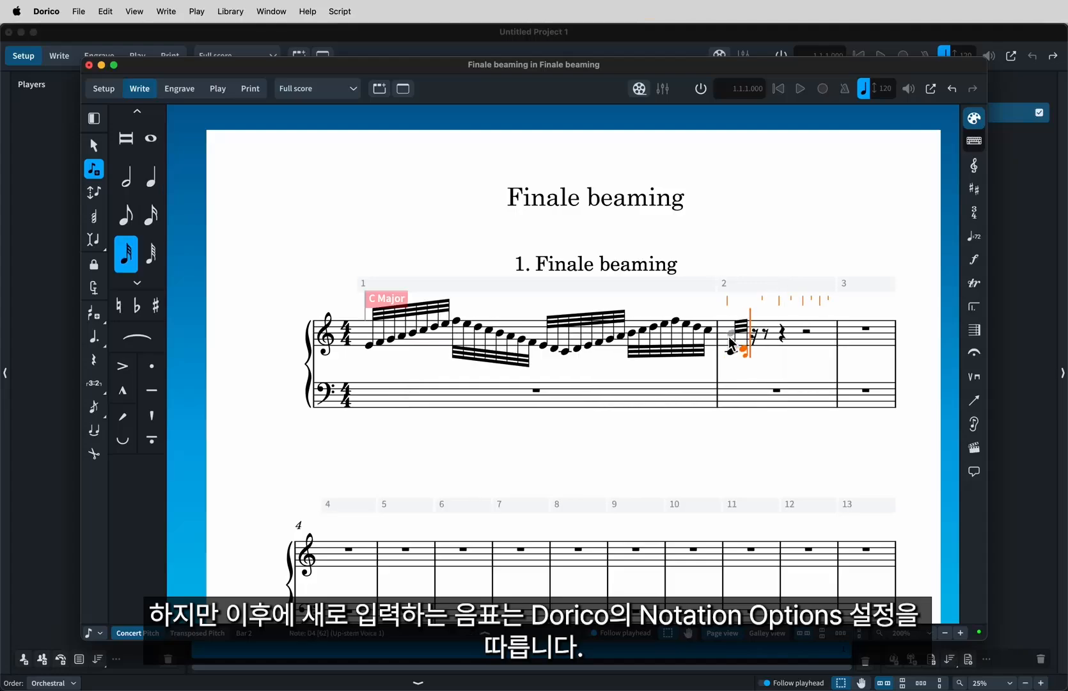
pyautogui.press('d')
pyautogui.press('c')
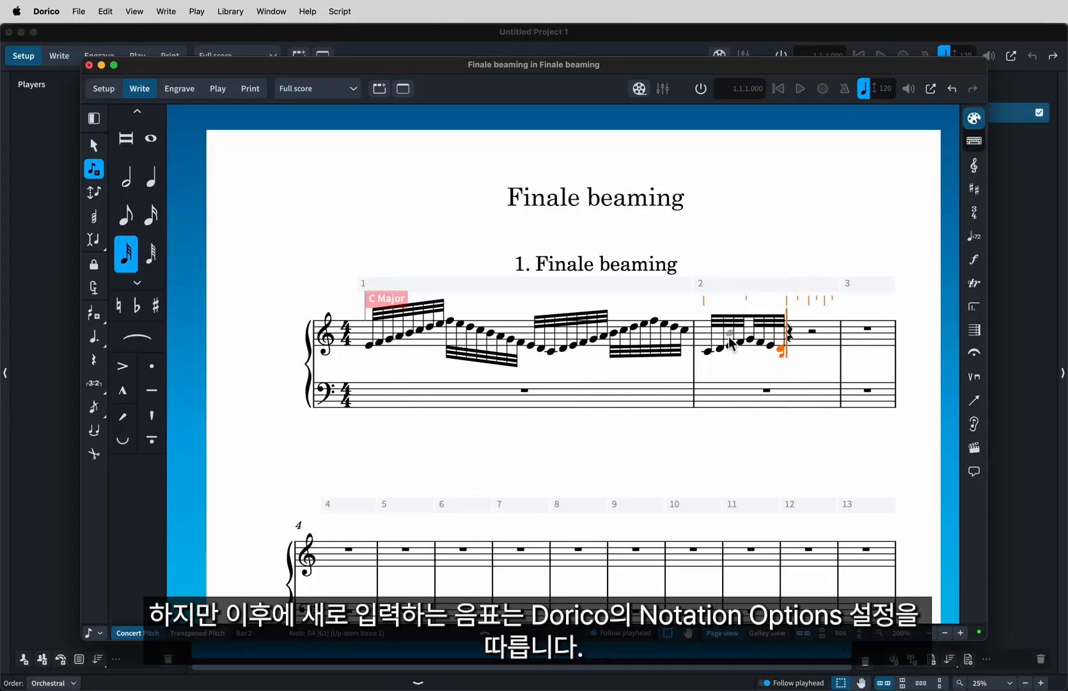
pyautogui.press('Escape')
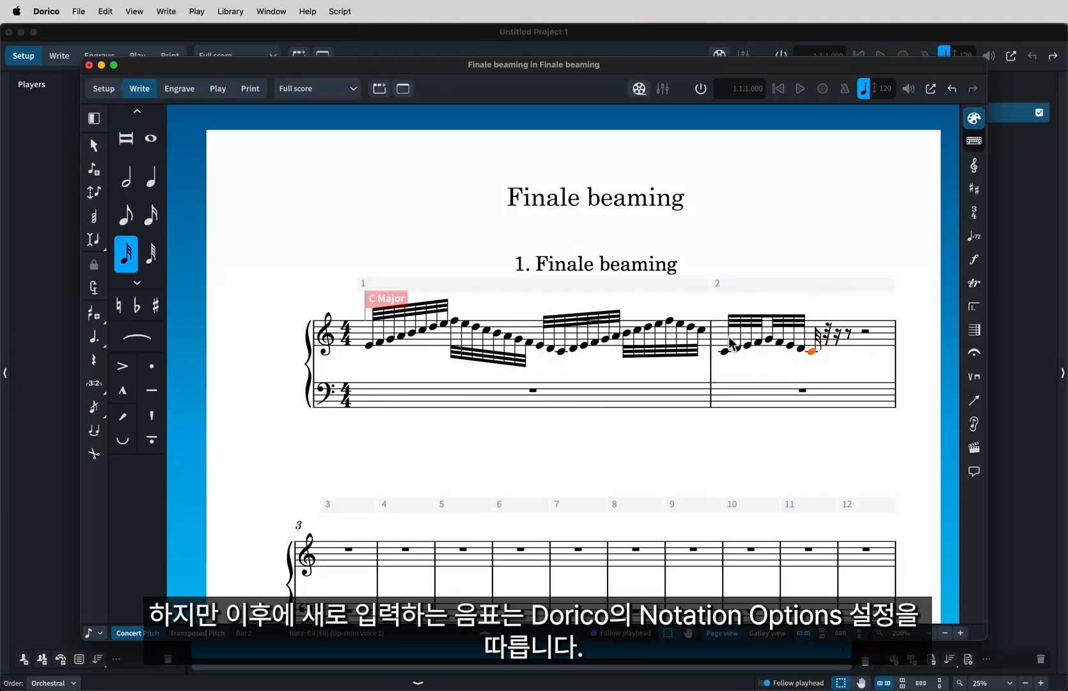
# Reset the beaming of the first beamed group in bar 1.
pyautogui.click(425, 310)
pyautogui.rightClick(426, 310)
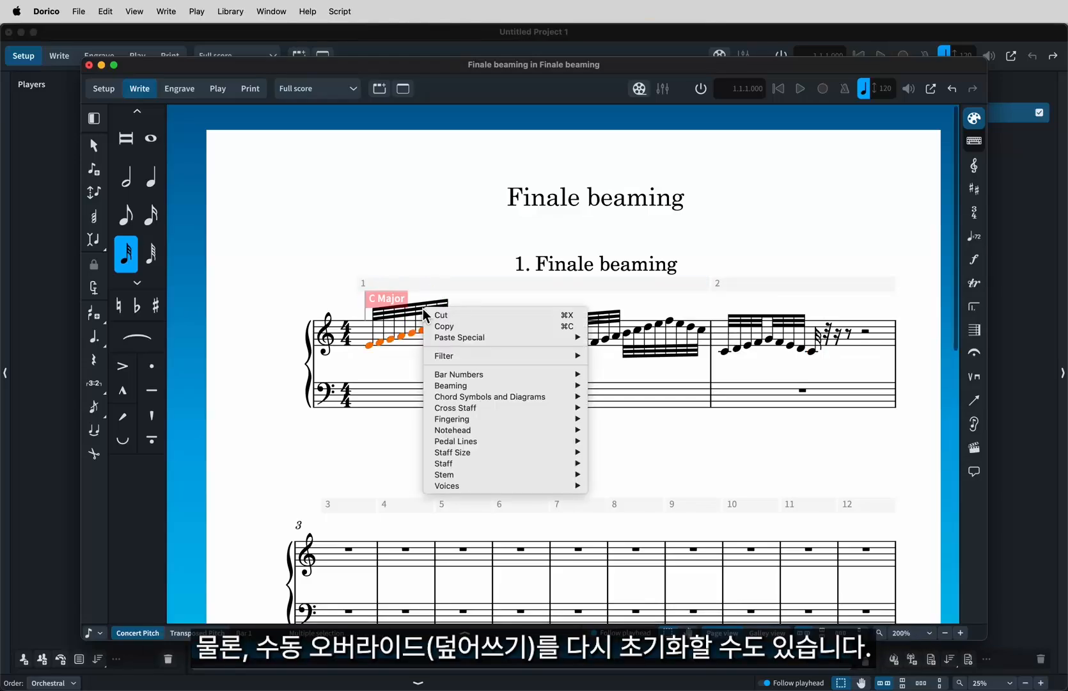
pyautogui.moveTo(447, 388)
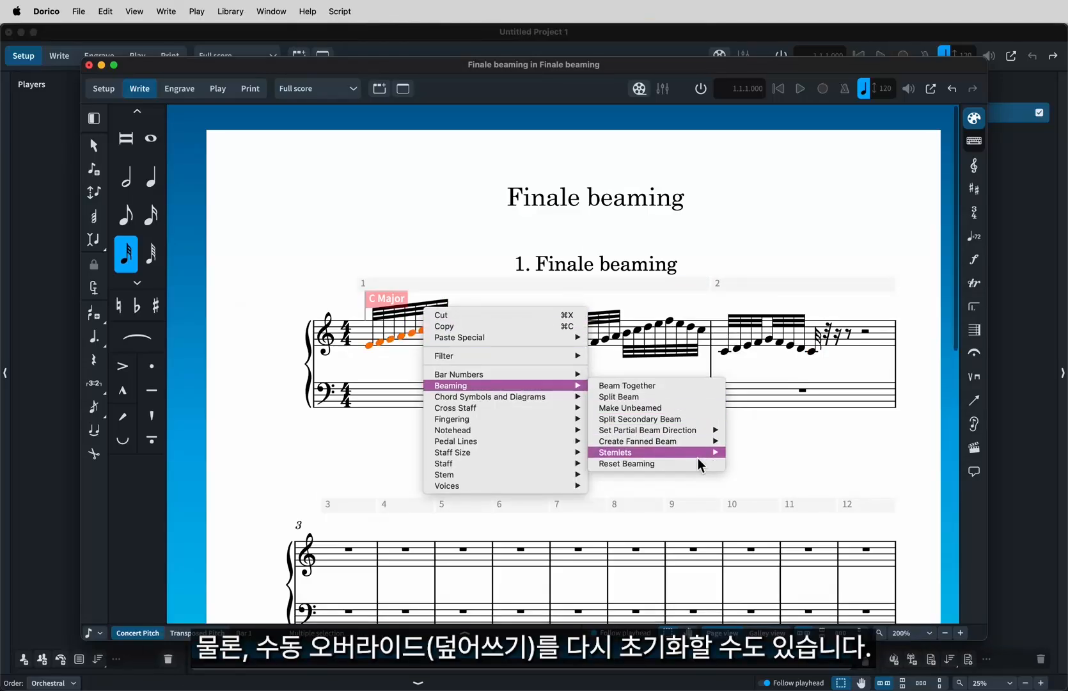
pyautogui.click(667, 469)
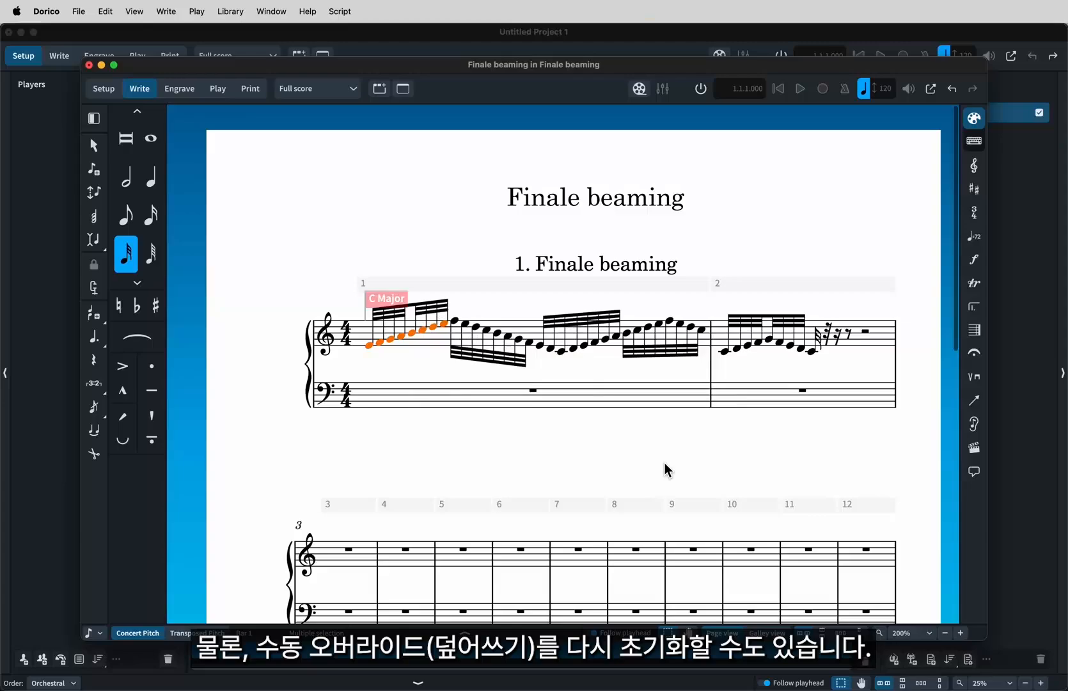
# Deselect the notes and open the application preferences.
pyautogui.click(238, 201)
pyautogui.click(61, 11)
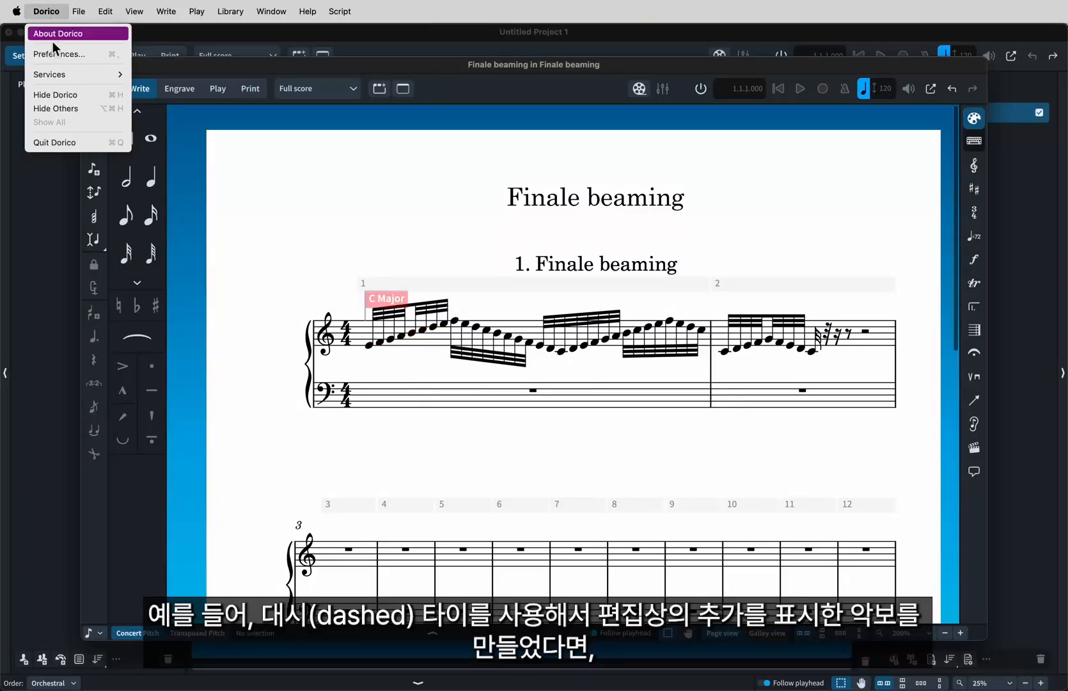
pyautogui.click(53, 50)
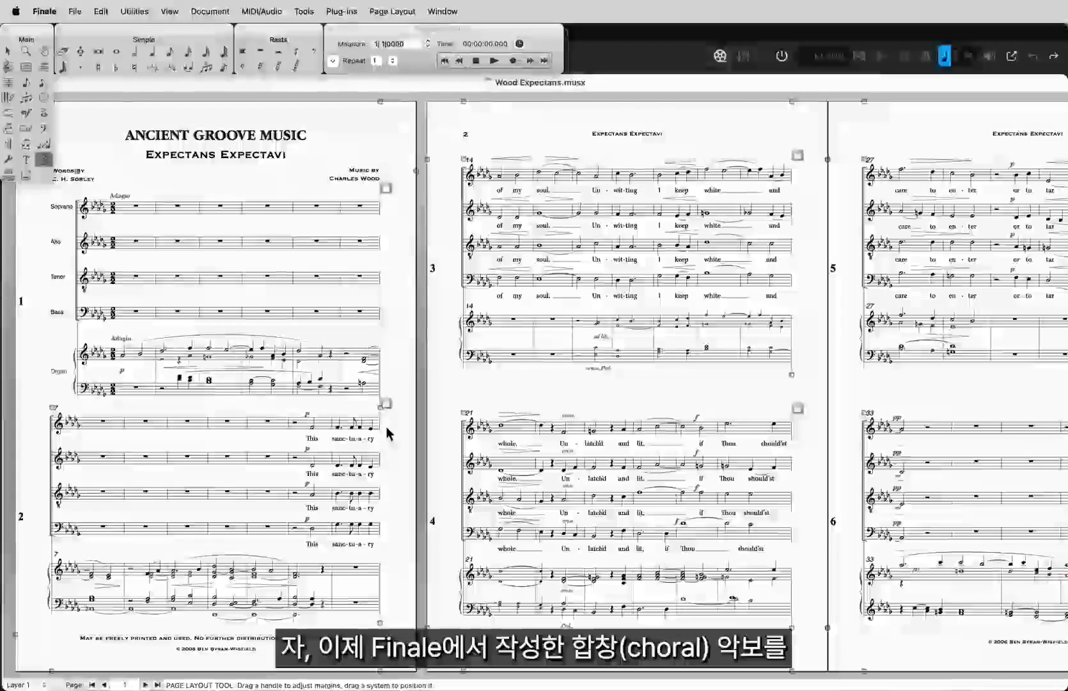
# Look through the pages of the Wood Expectans choral score in Finale.
pyautogui.hscroll(5, 385, 425)
pyautogui.hscroll(15, 489, 424)
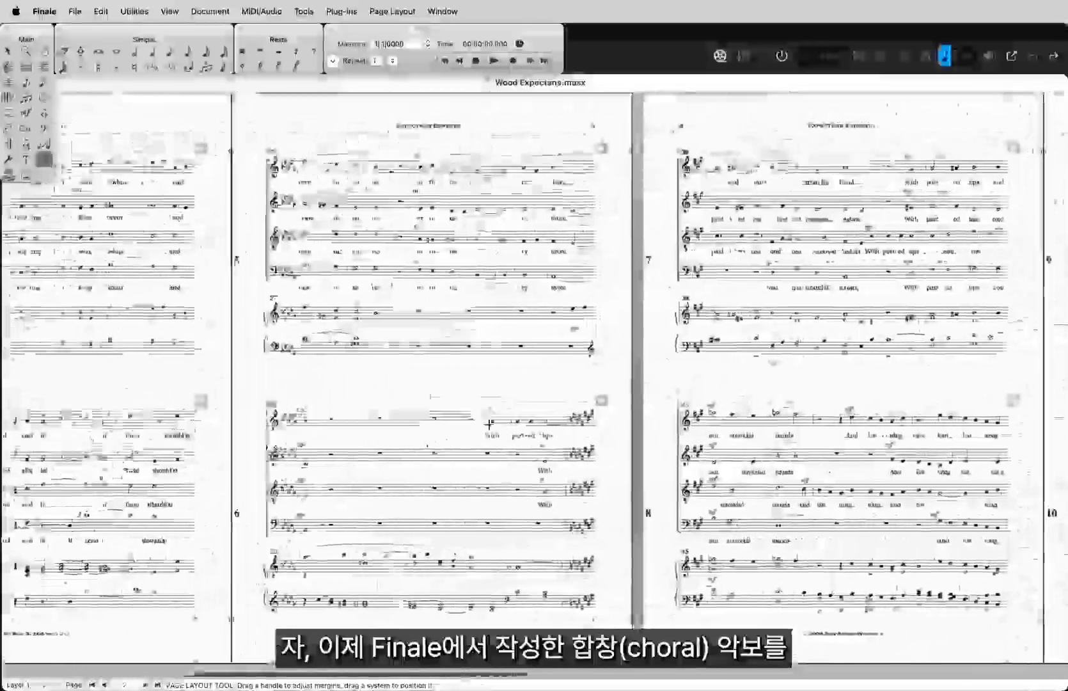
pyautogui.hscroll(6, 489, 424)
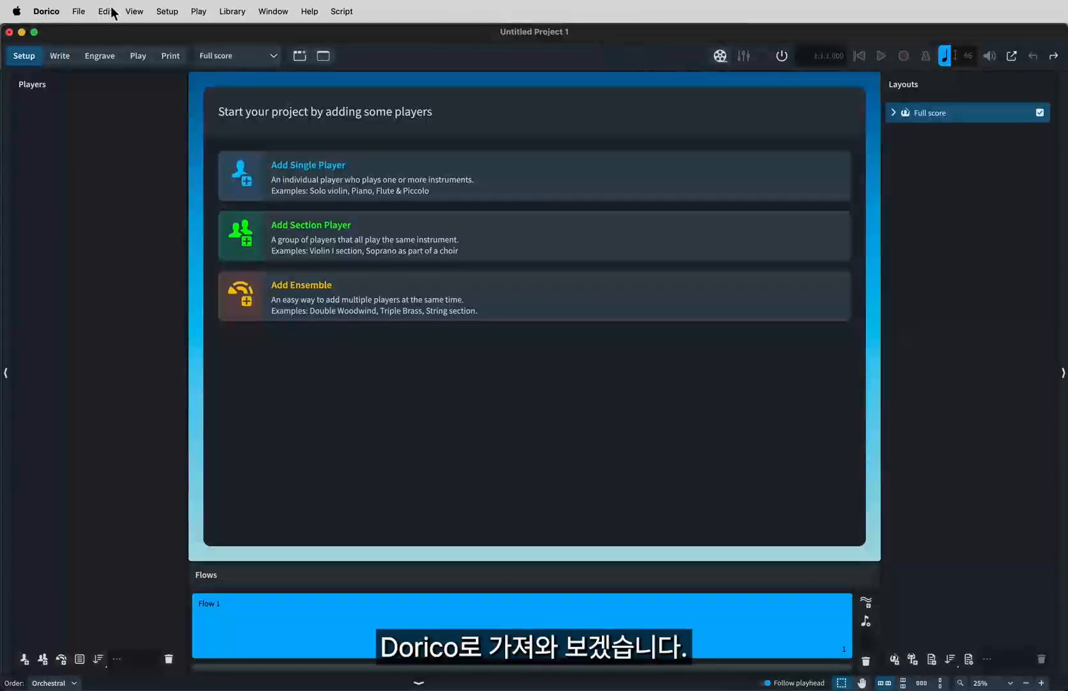
# Switch to Dorico, open the recent Wood Expectans file and enlarge its project window to fill the screen.
pyautogui.click(79, 11)
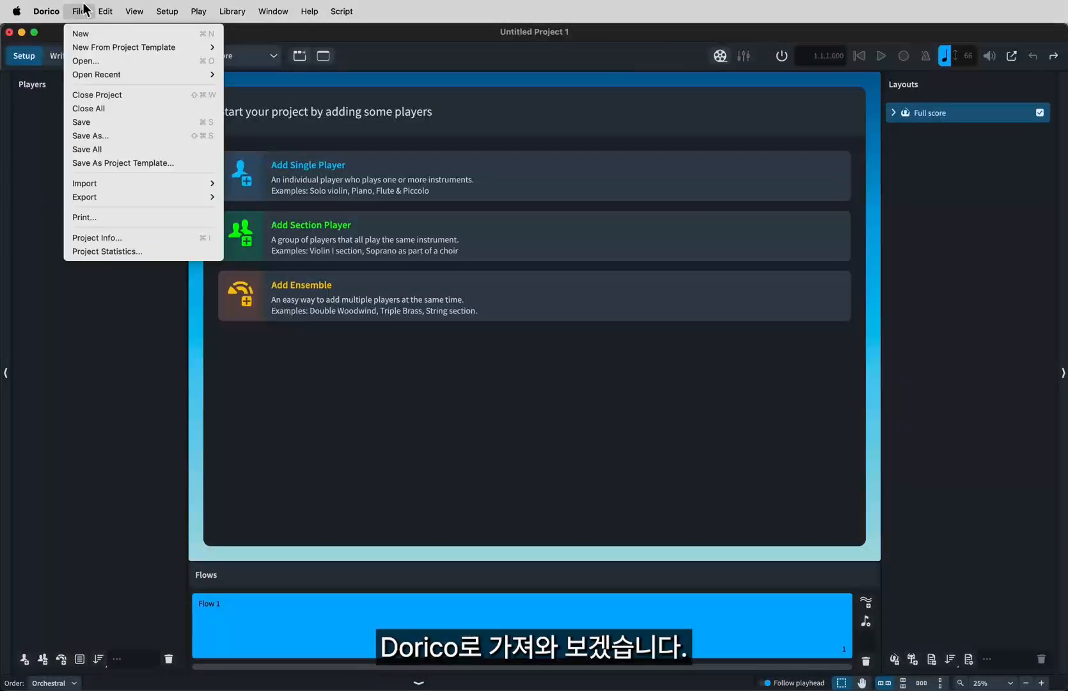
pyautogui.moveTo(74, 72)
pyautogui.click(249, 82)
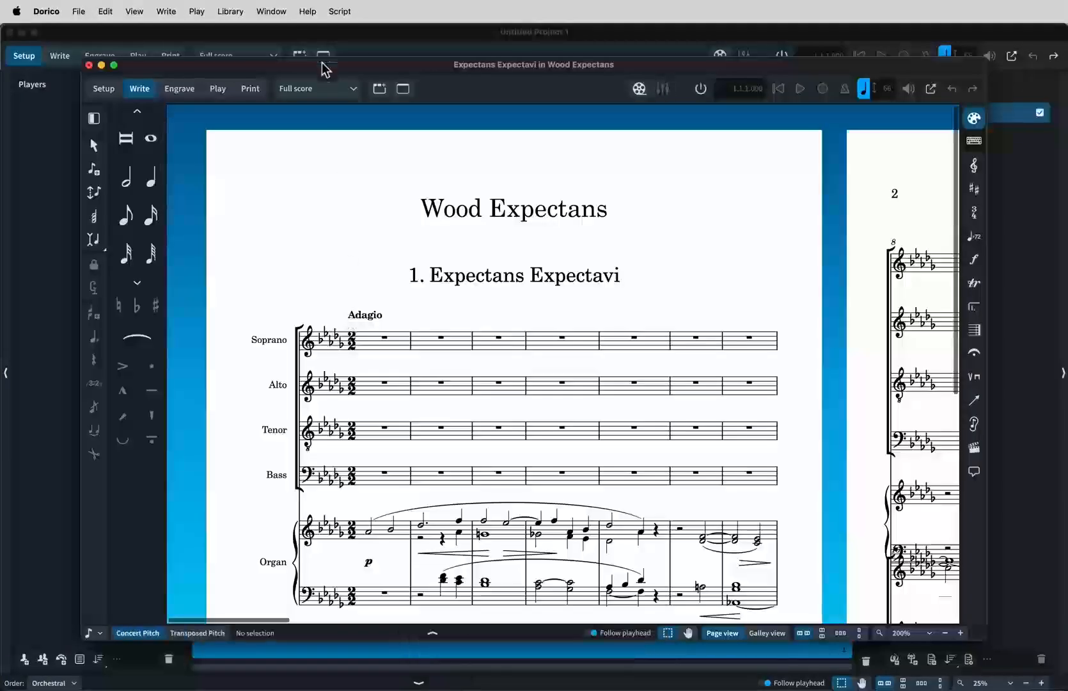
pyautogui.doubleClick(326, 66)
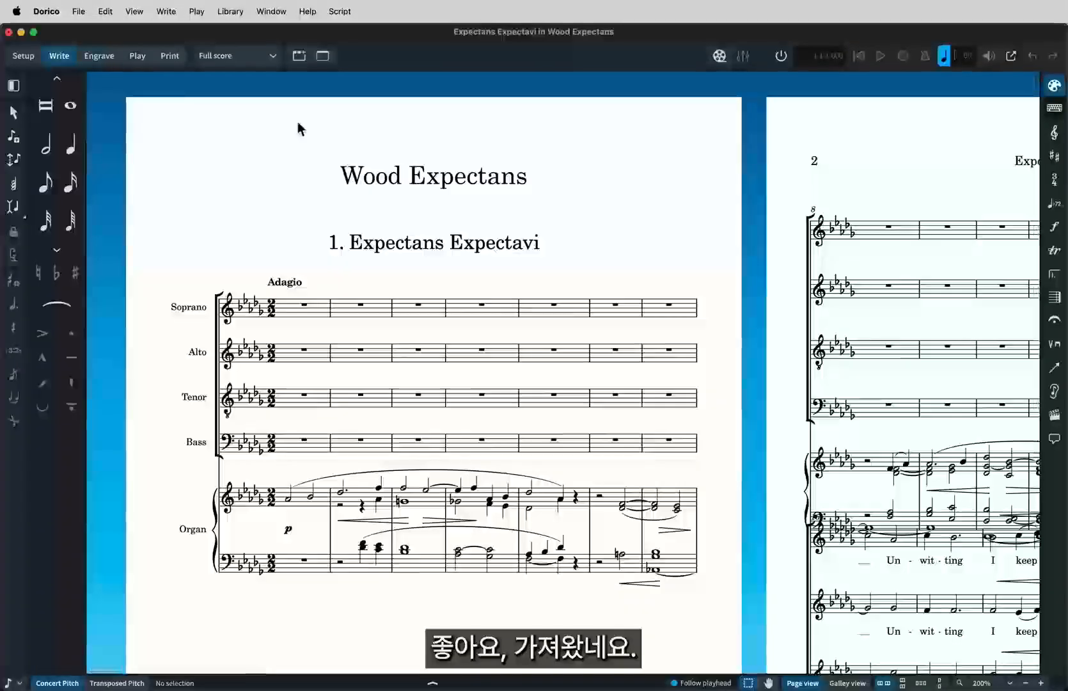
# Check the imported score's staff spacing and review the full score's page size, space size and page margins in Layout Options.
pyautogui.press('super+minus')
pyautogui.hscroll(5, 296, 126)
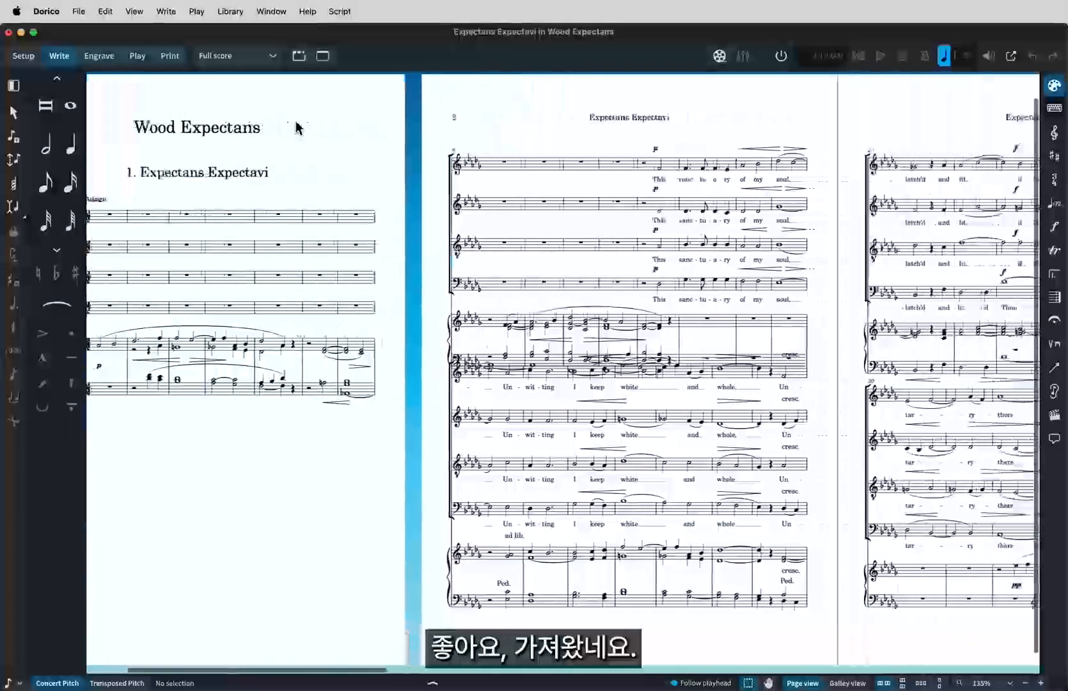
pyautogui.hscroll(3, 295, 120)
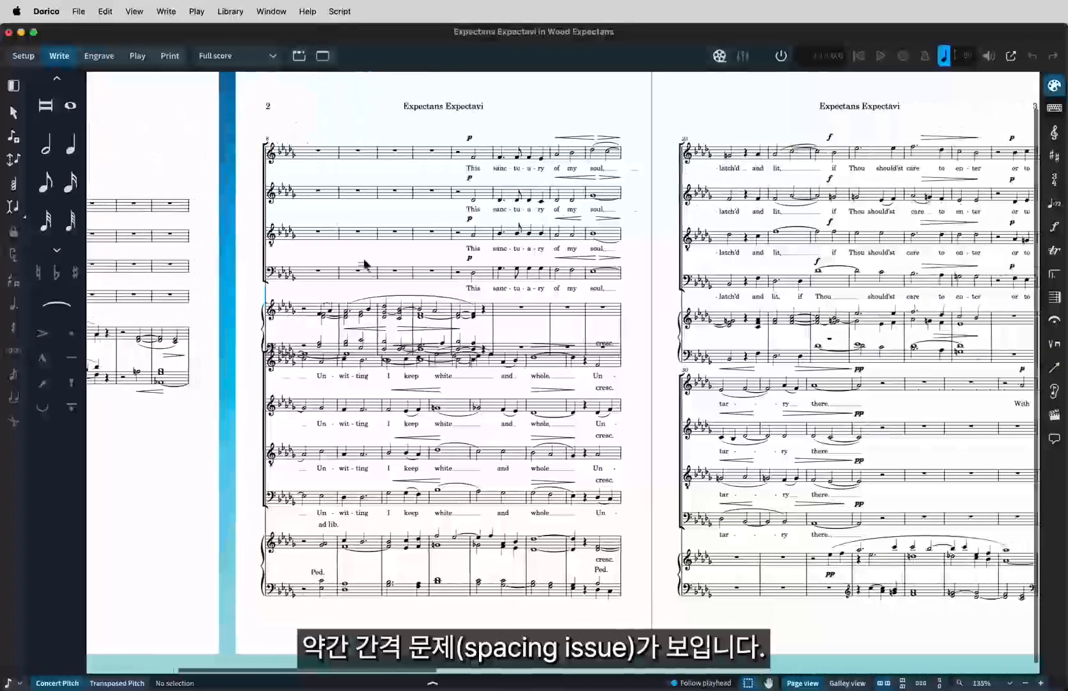
pyautogui.click(228, 12)
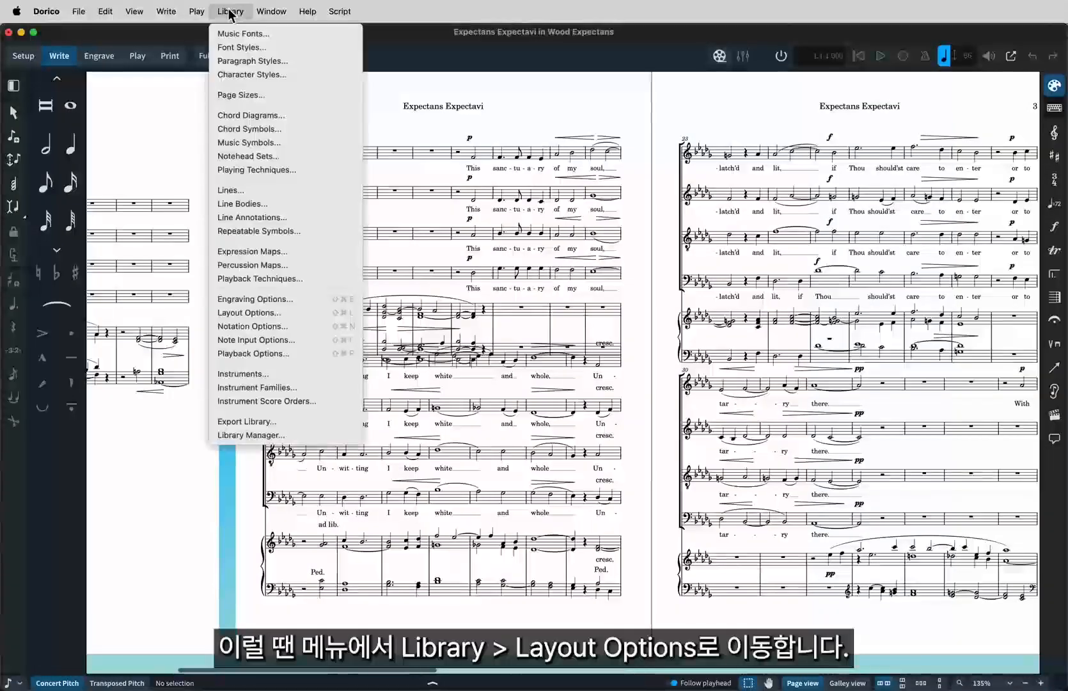
pyautogui.click(311, 314)
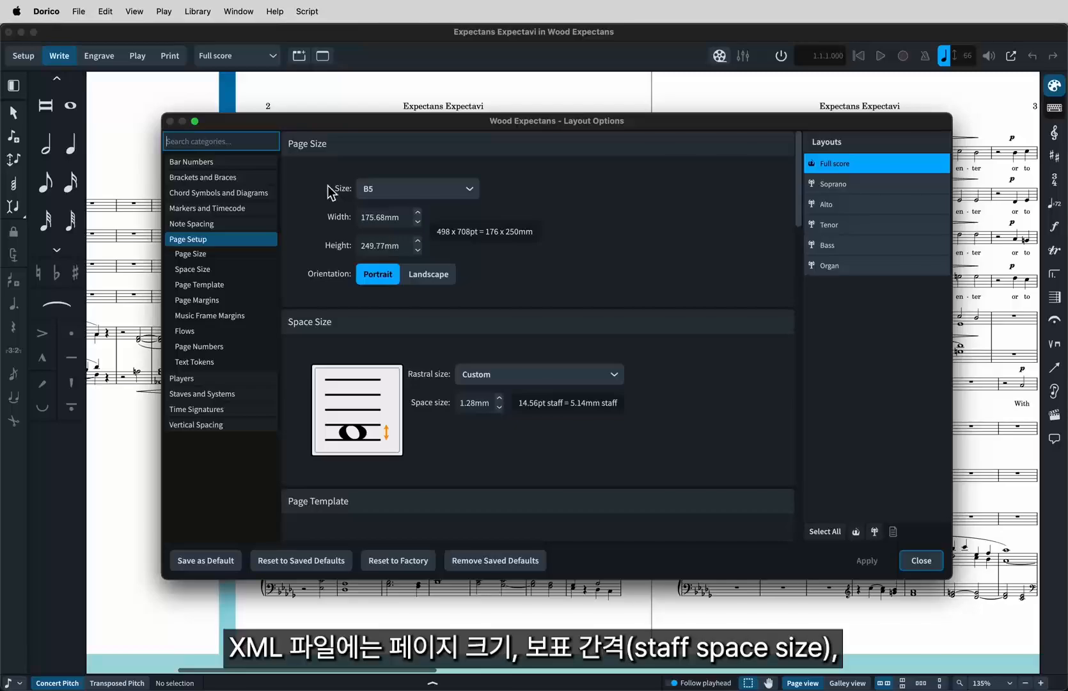
pyautogui.scroll(-1, 517, 427)
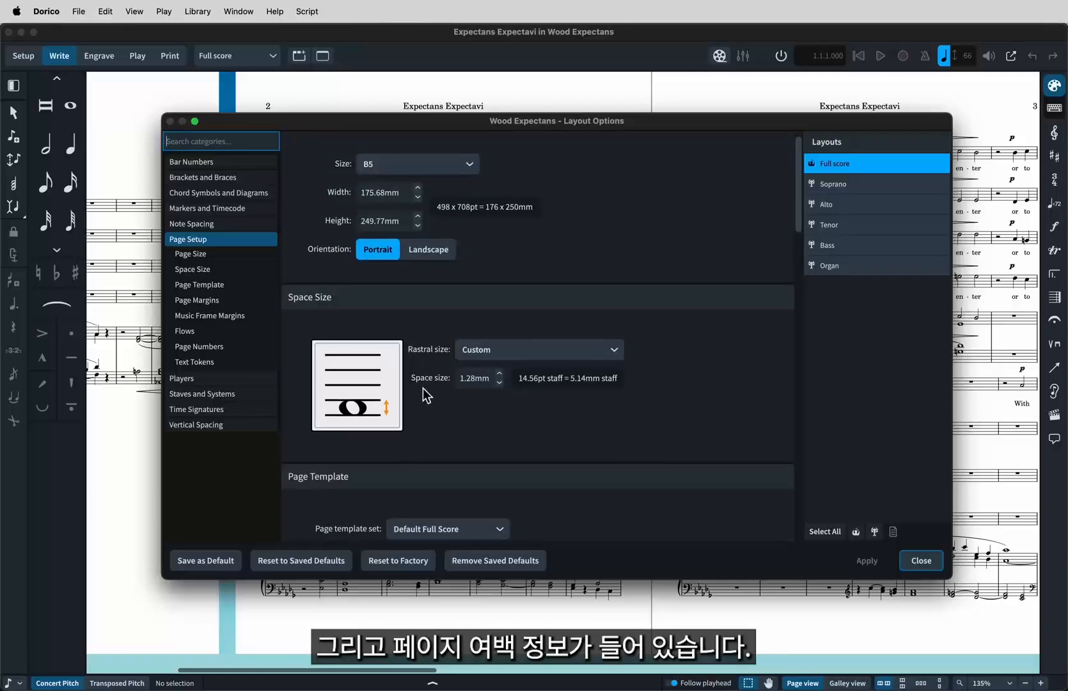
pyautogui.scroll(-6, 488, 454)
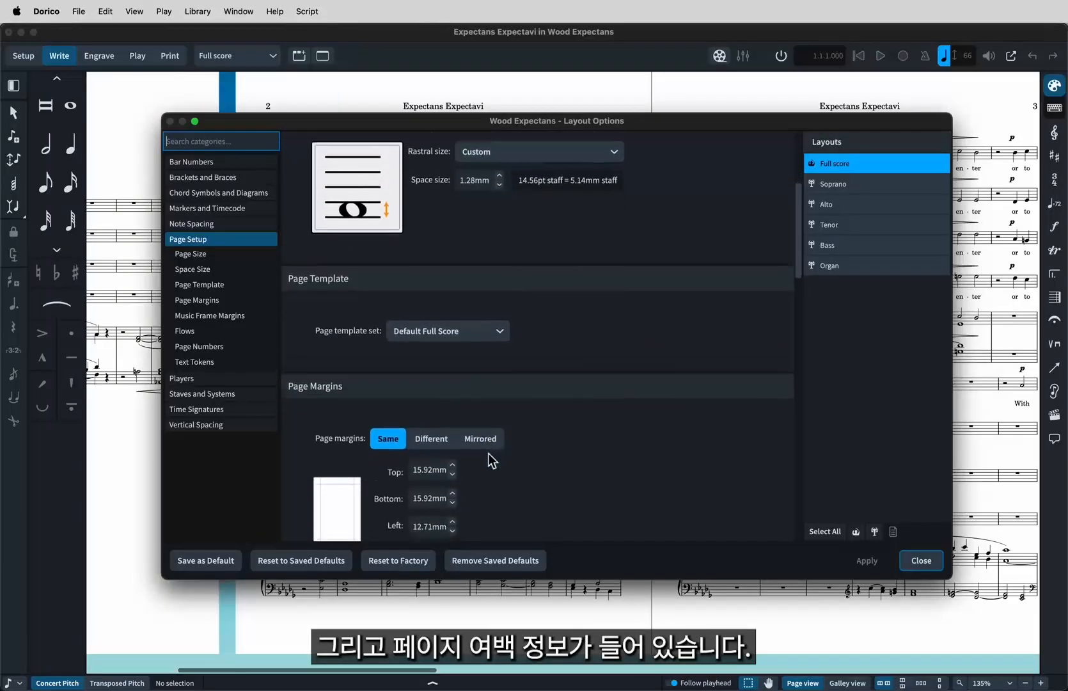
pyautogui.scroll(-4, 491, 459)
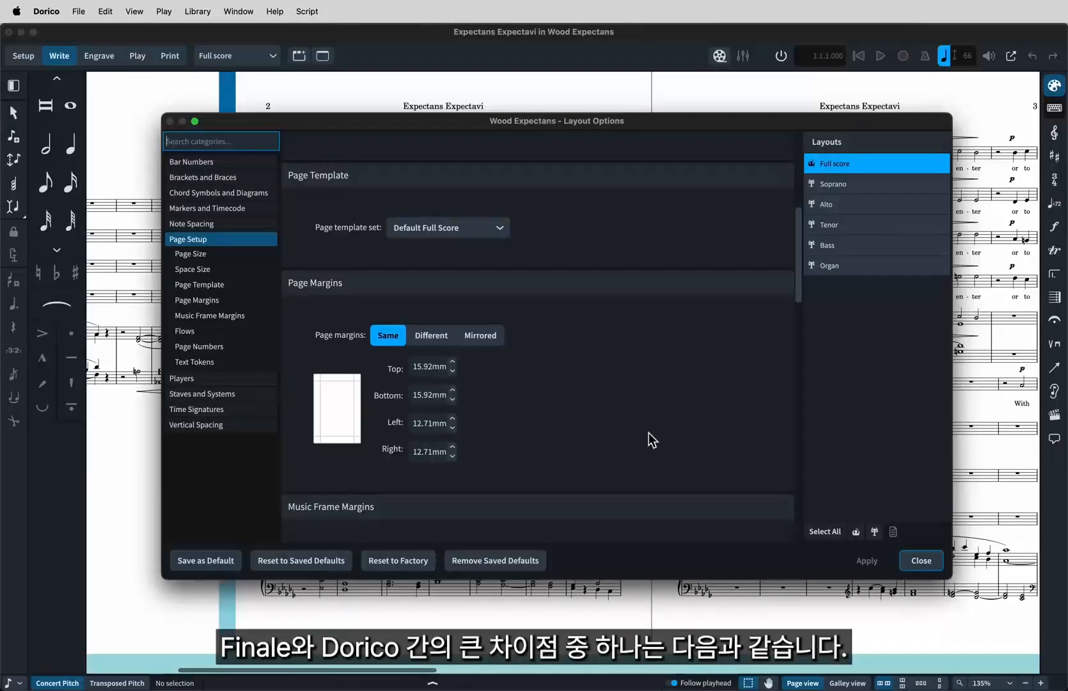
# Look at the page margins of the Finale score, switch back to Dorico and examine the page margins and frames in Engrave mode.
pyautogui.press('super+Tab')
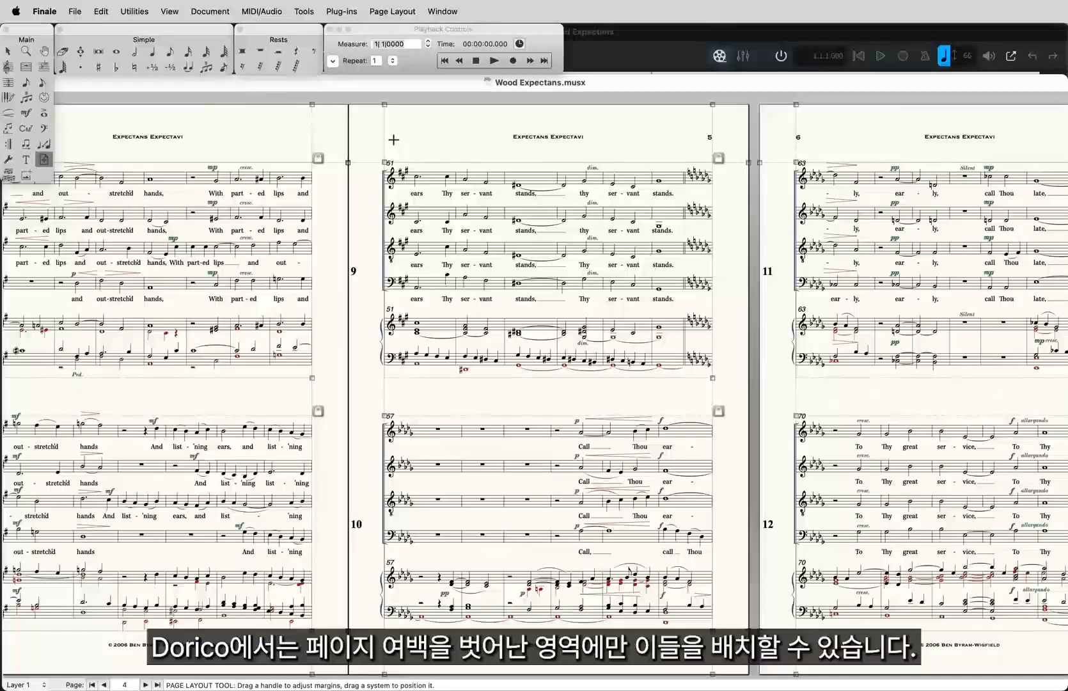
pyautogui.click(632, 48)
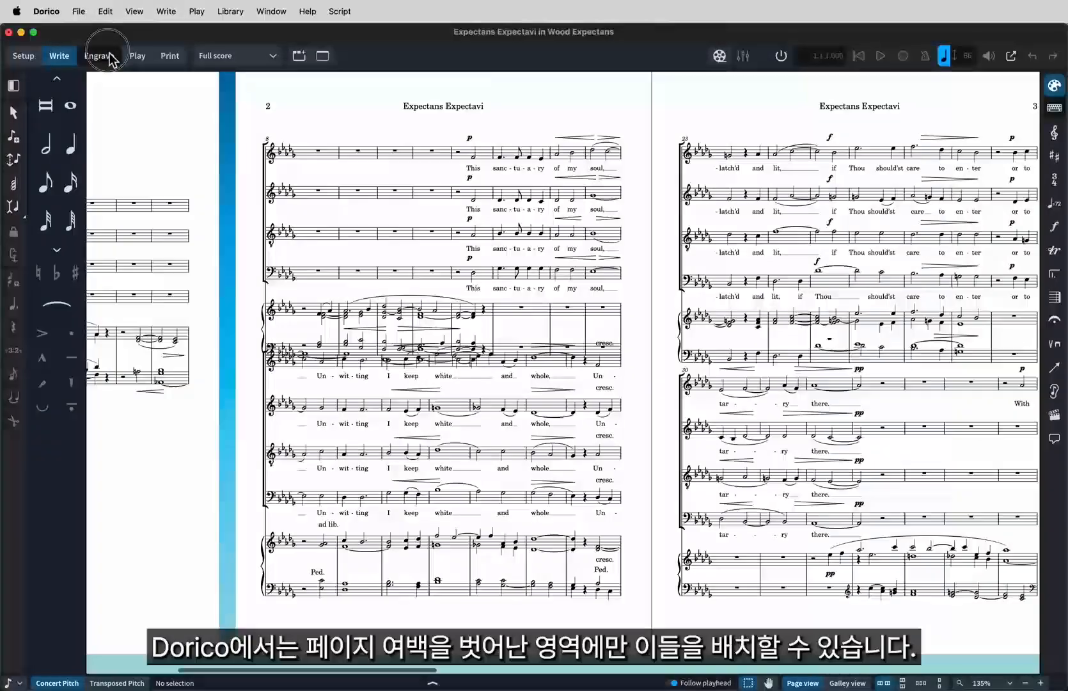
pyautogui.click(99, 55)
pyautogui.scroll(3, 273, 219)
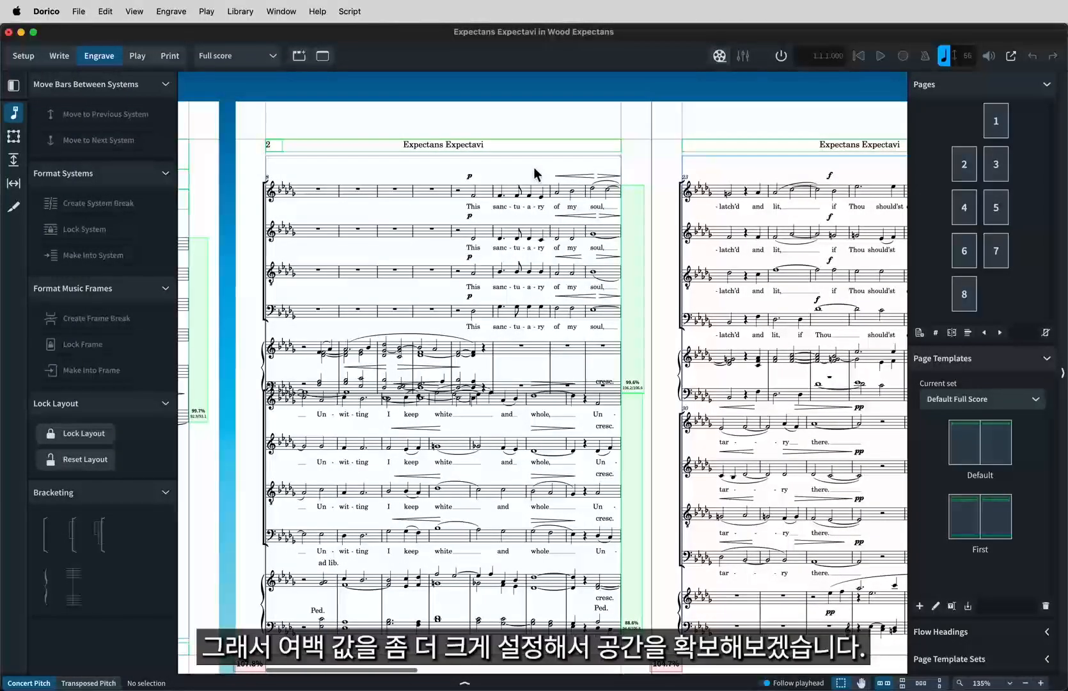
# Return to Write mode and set the full score's page margins to 20pt top and bottom and 45pt left and right, applying the change.
pyautogui.click(59, 56)
pyautogui.click(230, 11)
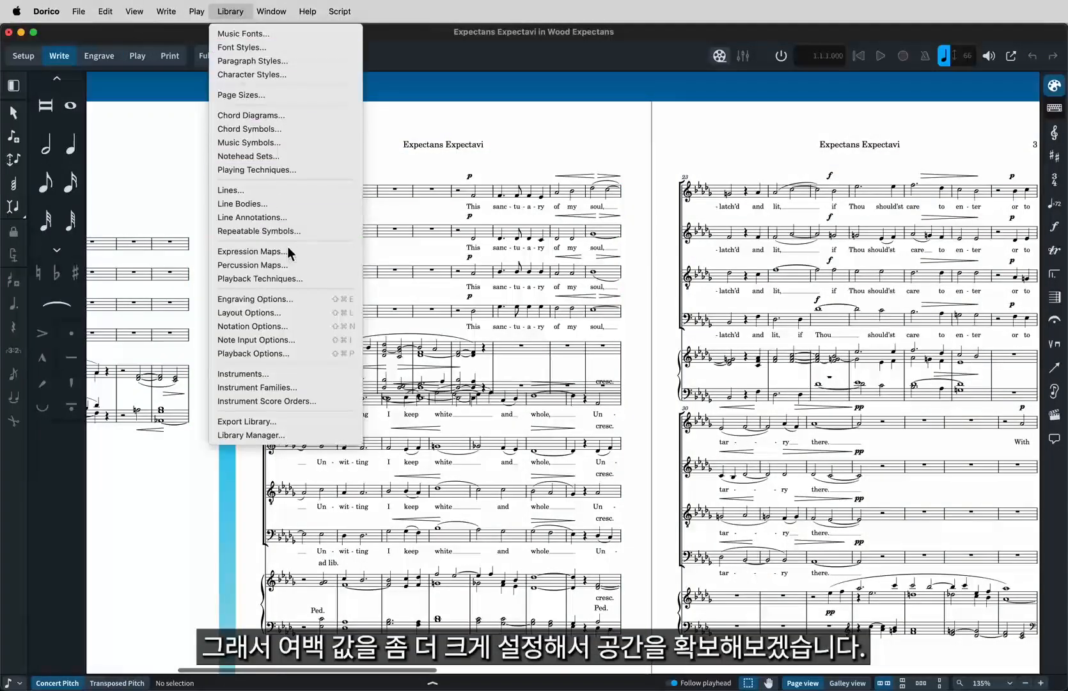
pyautogui.click(298, 315)
pyautogui.click(429, 367)
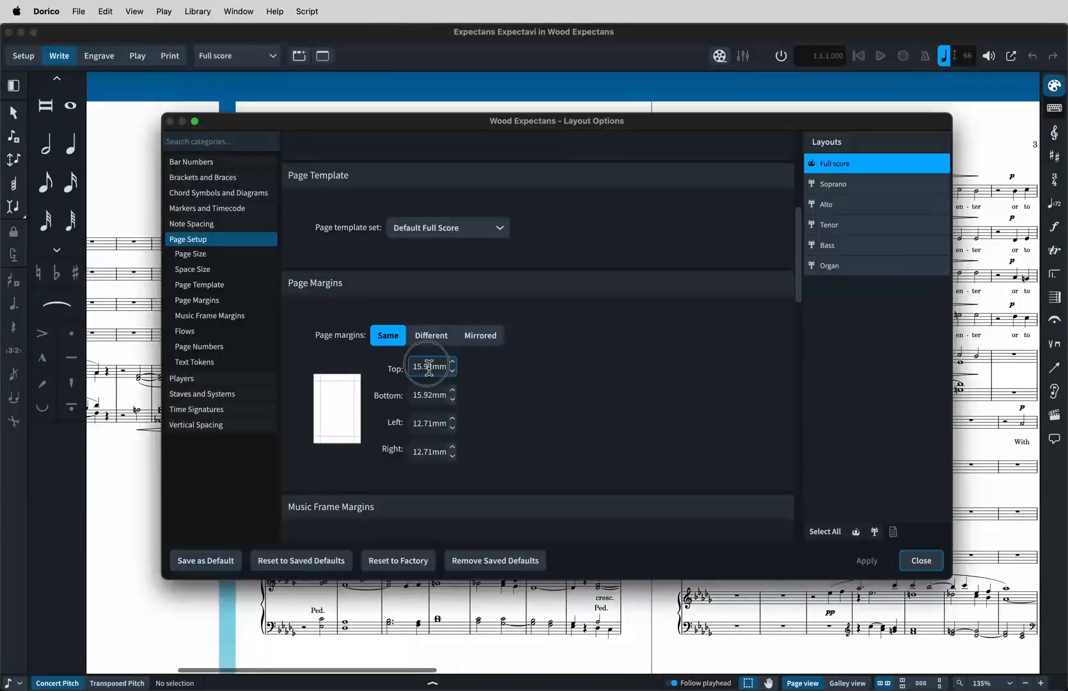
pyautogui.write('20pt')
pyautogui.press('Tab')
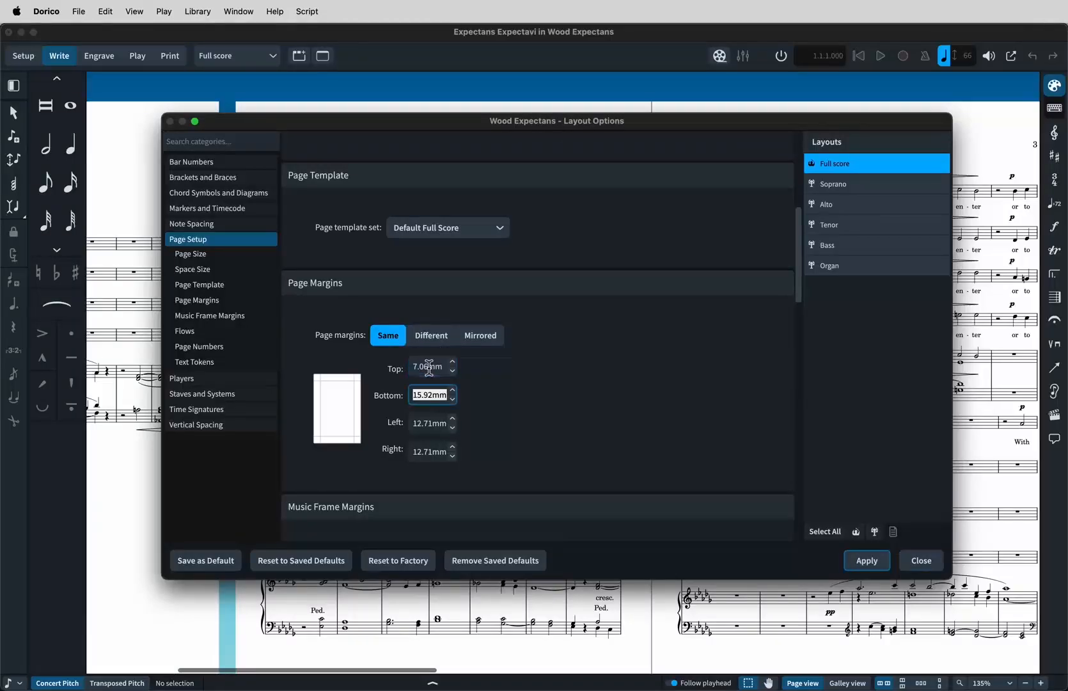
pyautogui.press('Tab')
pyautogui.write('45pt')
pyautogui.press('Tab')
pyautogui.press('Tab')
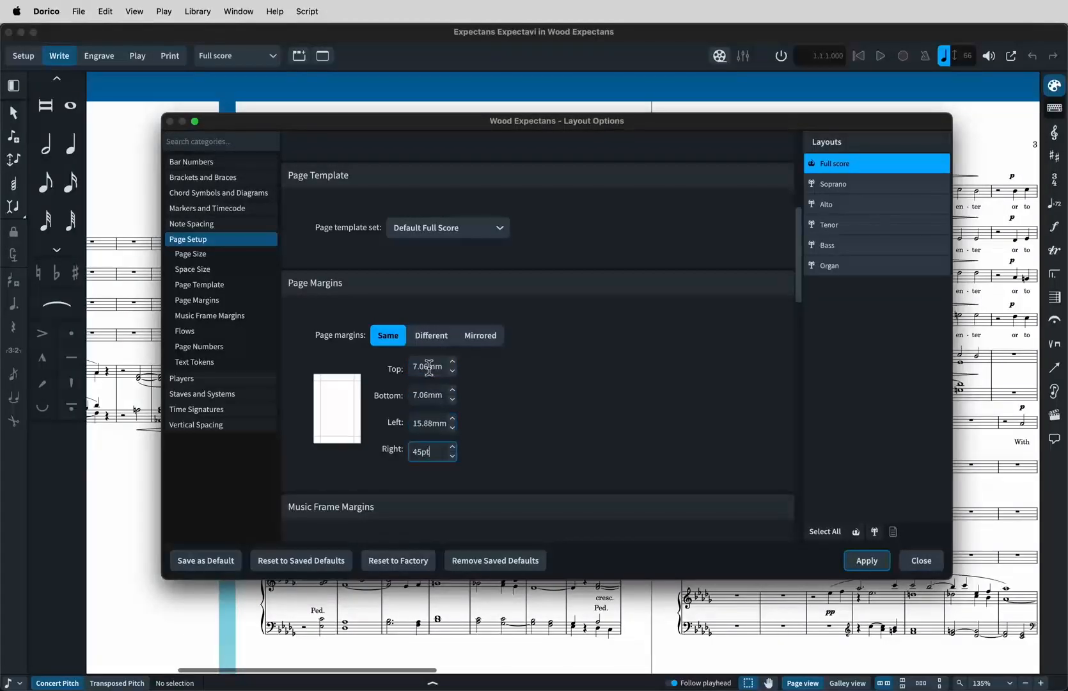
pyautogui.click(878, 564)
pyautogui.click(923, 564)
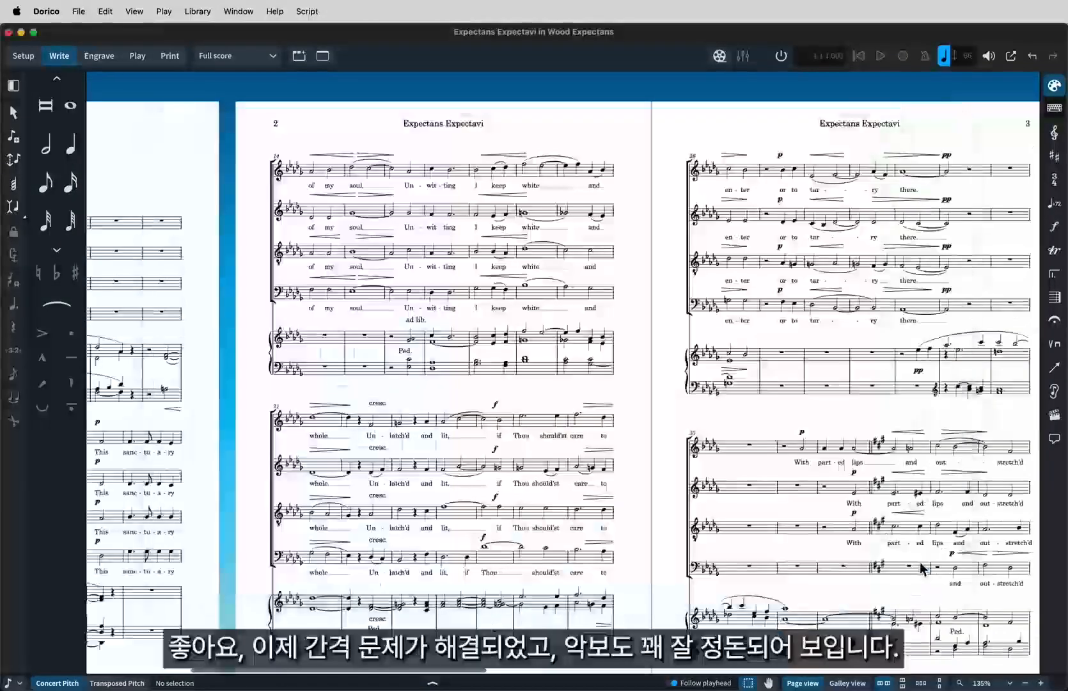
# Look through the score's pages and delete the duplicate allargando marking above the lower system of page 6.
pyautogui.press('x')
pyautogui.press('x')
pyautogui.hscroll(1, 686, 469)
pyautogui.hscroll(10, 685, 469)
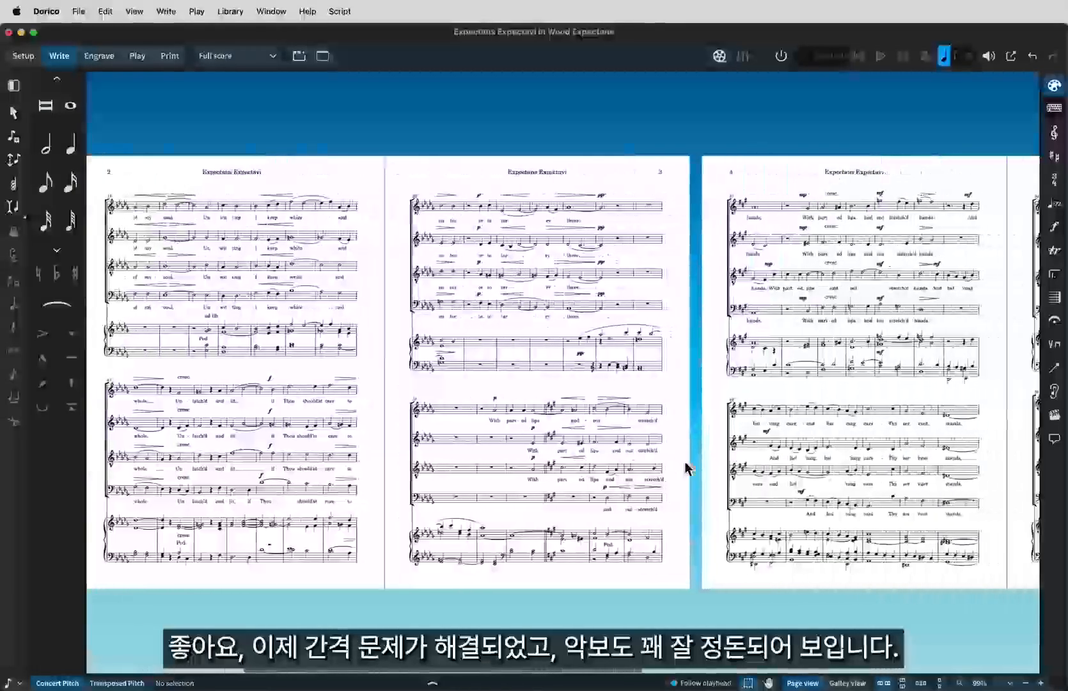
pyautogui.hscroll(5, 685, 467)
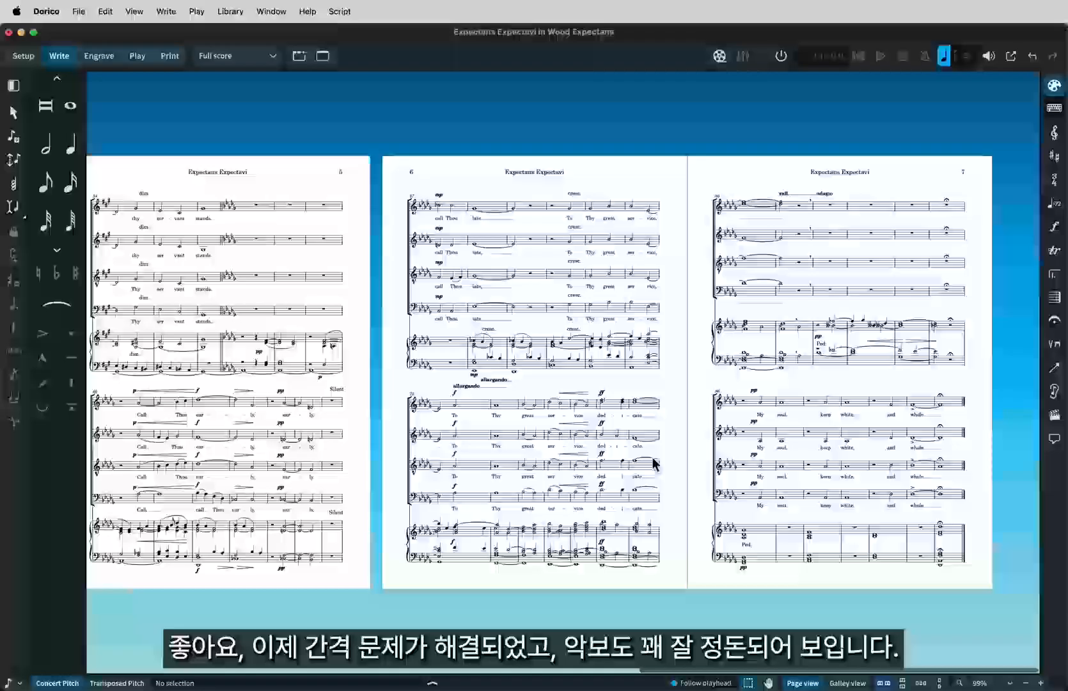
pyautogui.scroll(5, 684, 461)
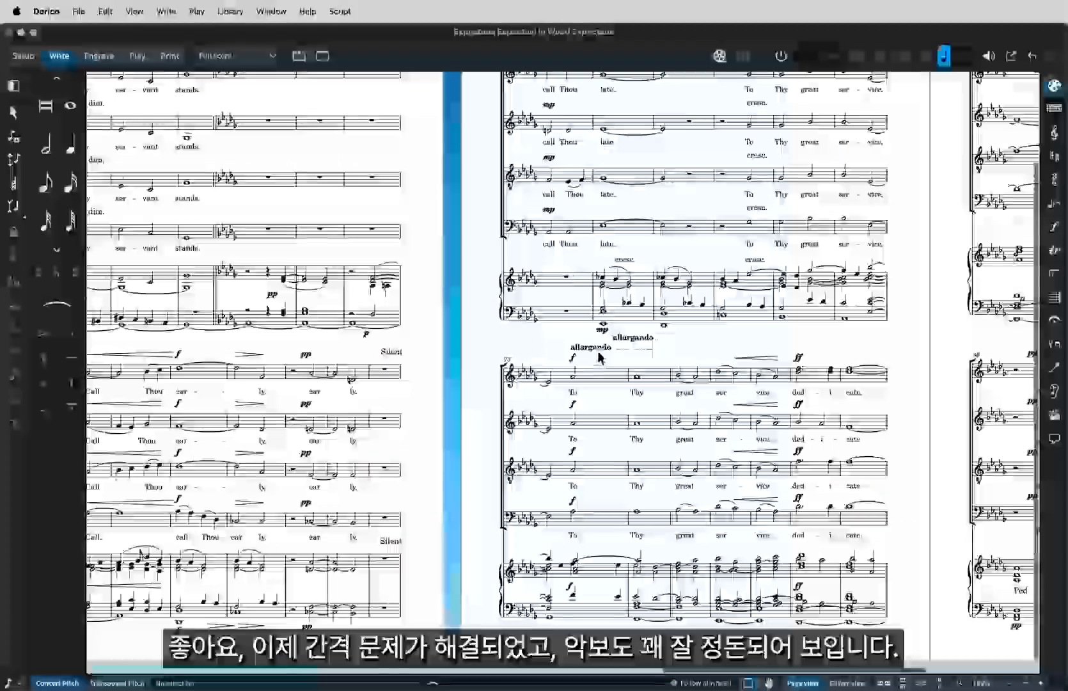
pyautogui.click(597, 349)
pyautogui.press('Delete')
# Flip both Ped. instructions on page 2 so they sit below the organ's lower staff.
pyautogui.hscroll(-15, 516, 379)
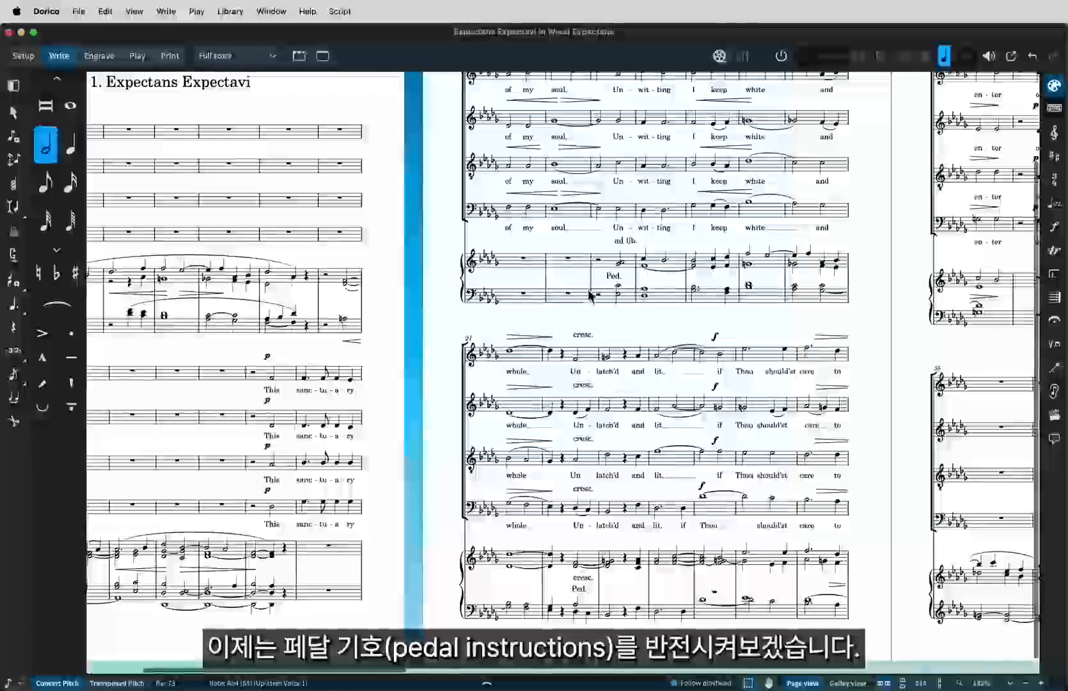
pyautogui.click(578, 588)
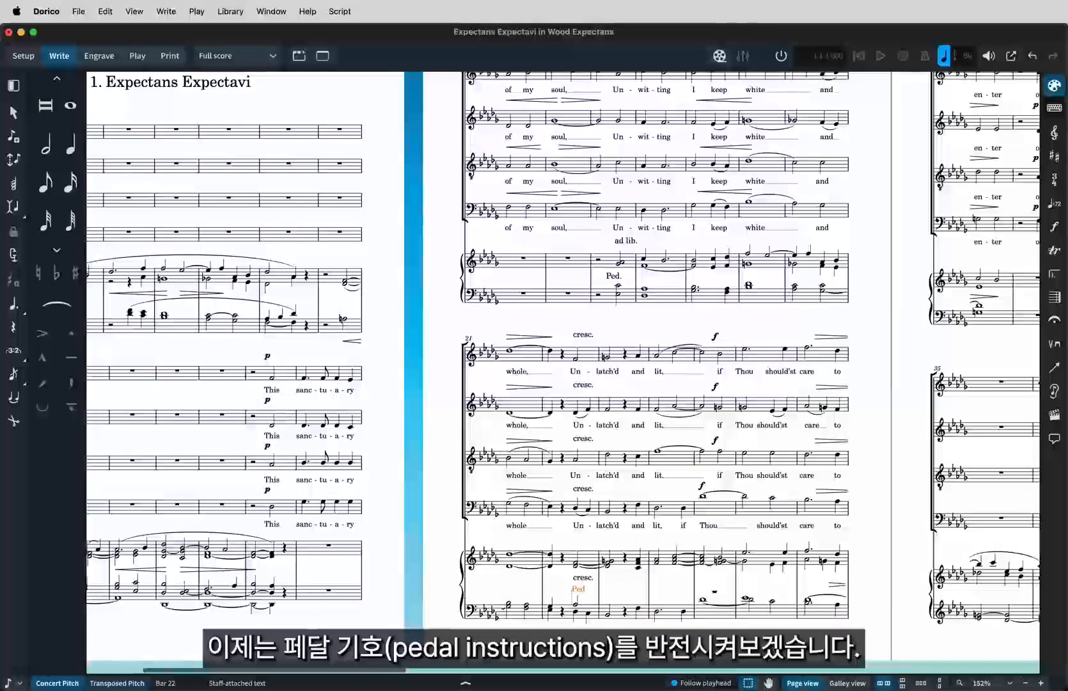
pyautogui.press('f')
pyautogui.click(613, 279)
pyautogui.press('f')
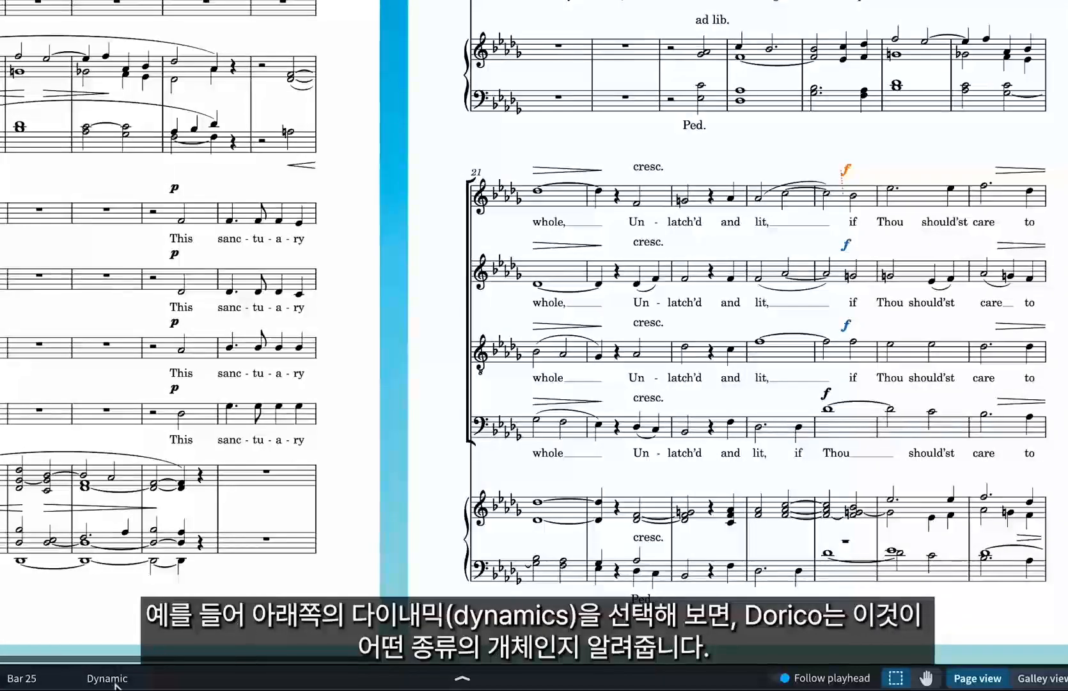
# Check what kind of object the imported cresc. marking above the soprano staff in bar 22 is.
pyautogui.click(642, 169)
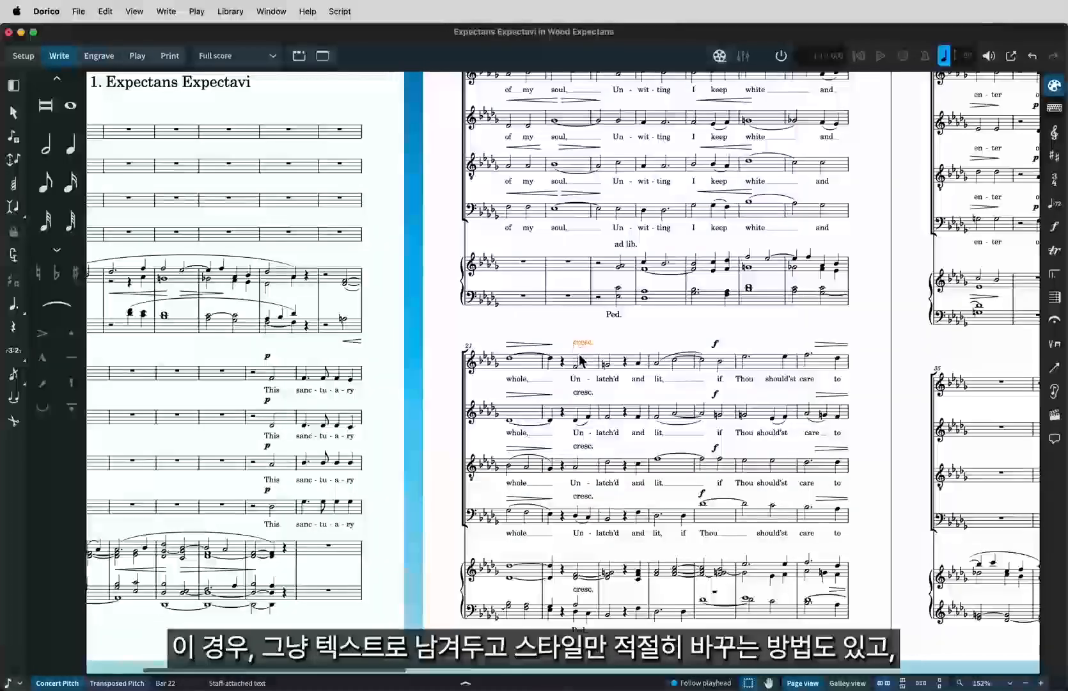
pyautogui.scroll(6, 581, 361)
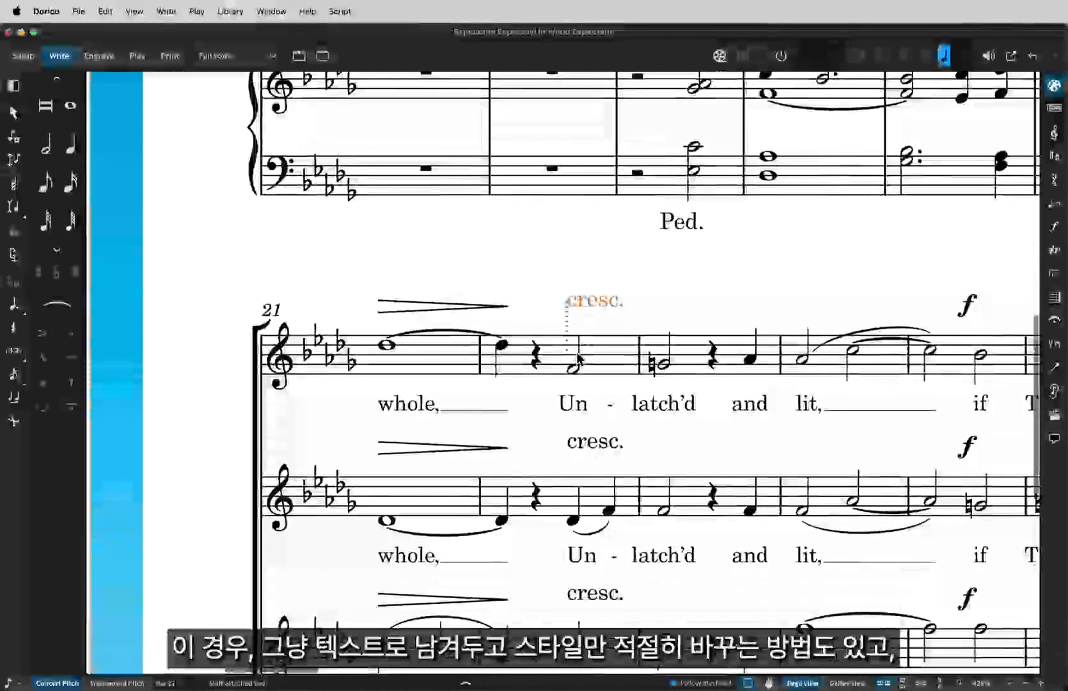
pyautogui.scroll(-2, 577, 362)
pyautogui.scroll(-3, 547, 396)
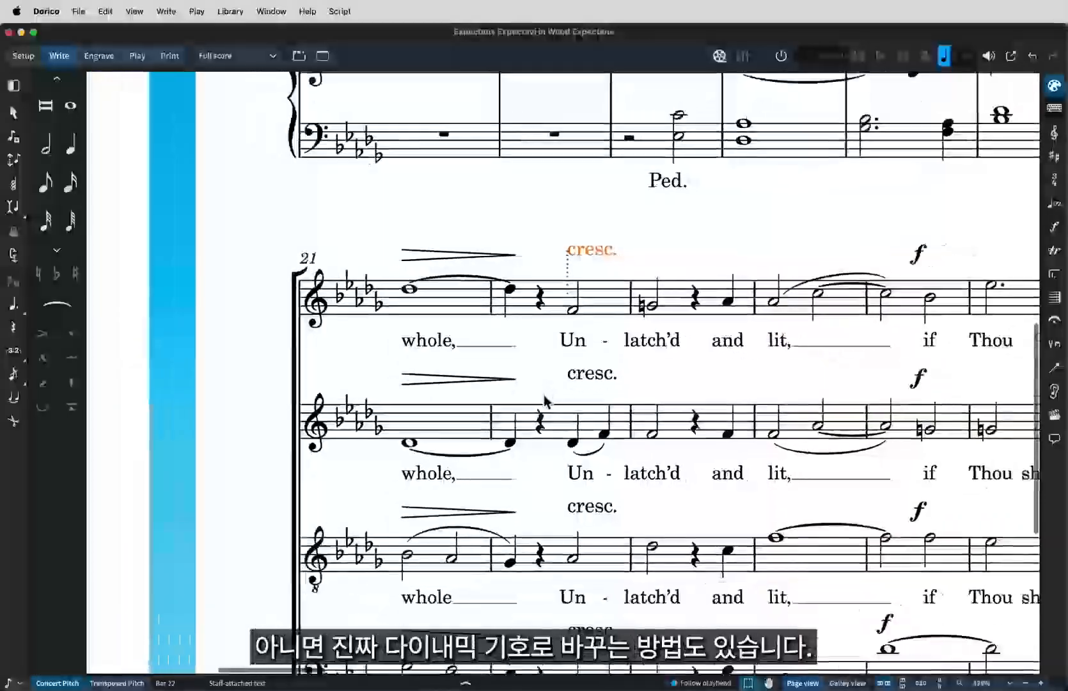
pyautogui.scroll(-3, 544, 400)
pyautogui.scroll(-2, 543, 400)
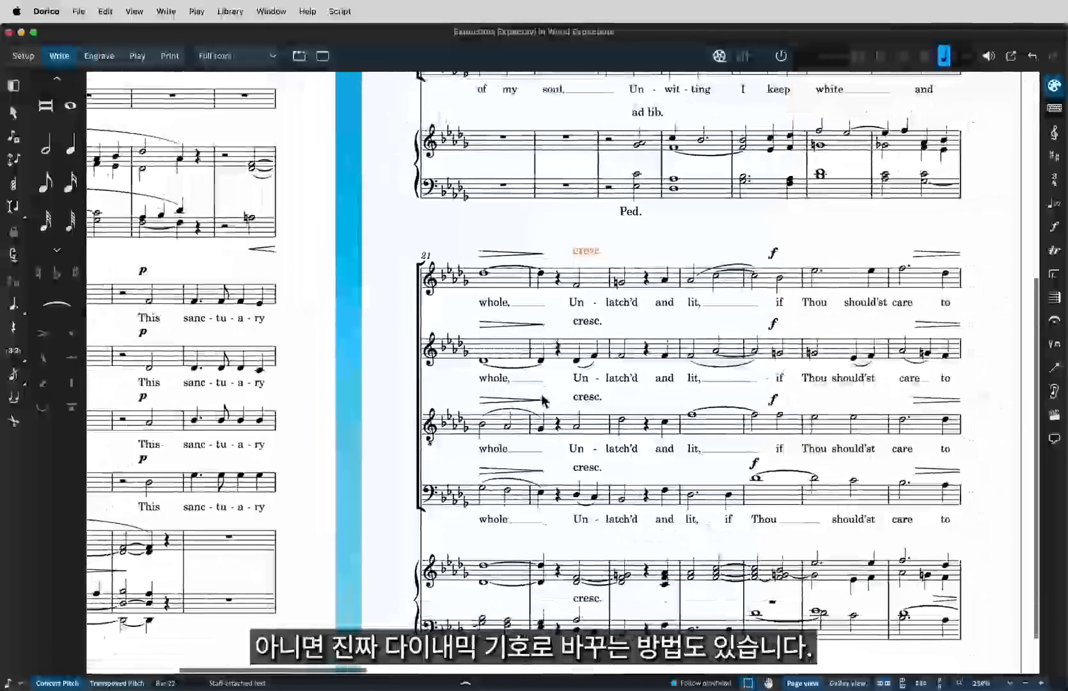
pyautogui.scroll(-1, 542, 396)
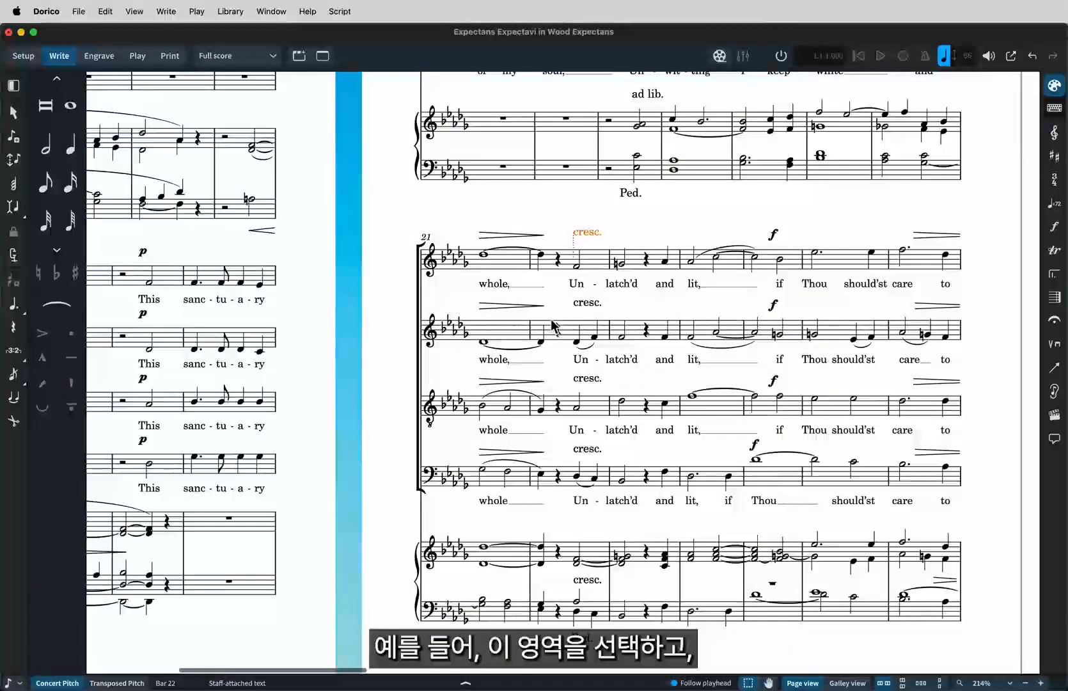
# Select bars 22–23 across all staves, filter the selection to text only and delete the cresc. texts.
pyautogui.click(577, 274)
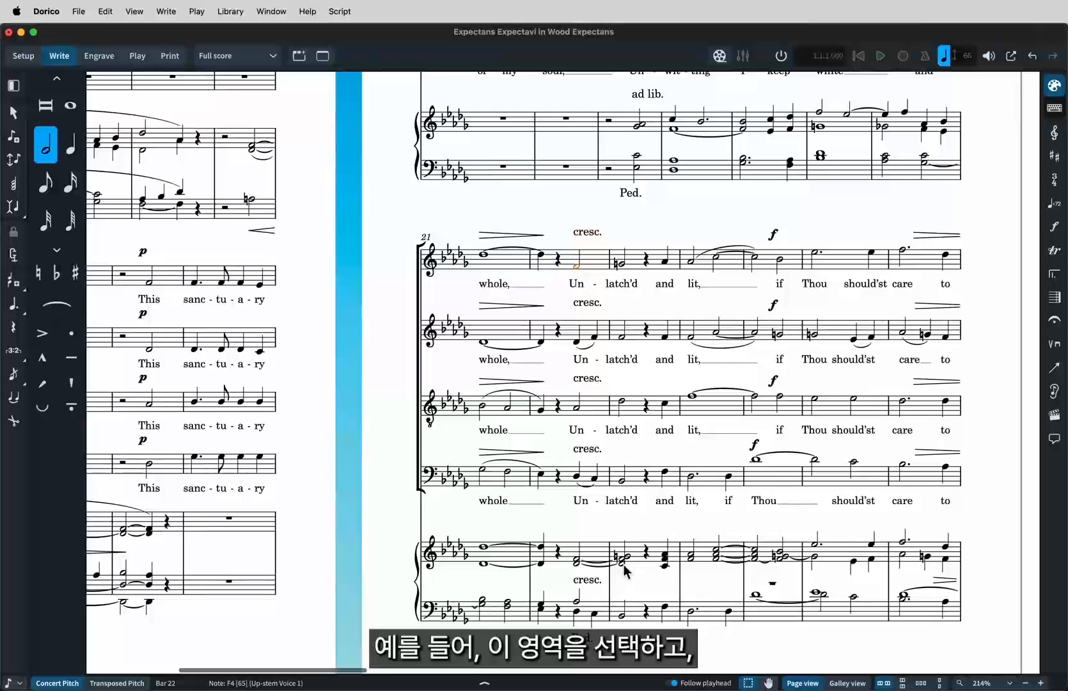
pyautogui.keyDown('shift'); pyautogui.click(623, 615); pyautogui.keyUp('shift')
pyautogui.rightClick(619, 607)
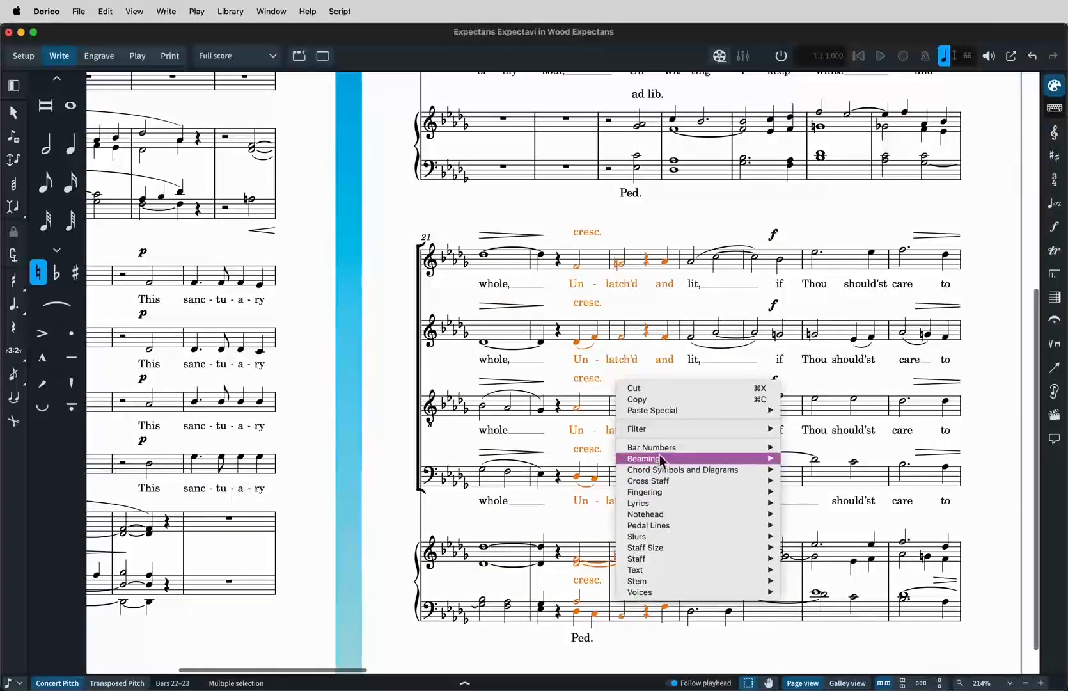
pyautogui.moveTo(720, 429)
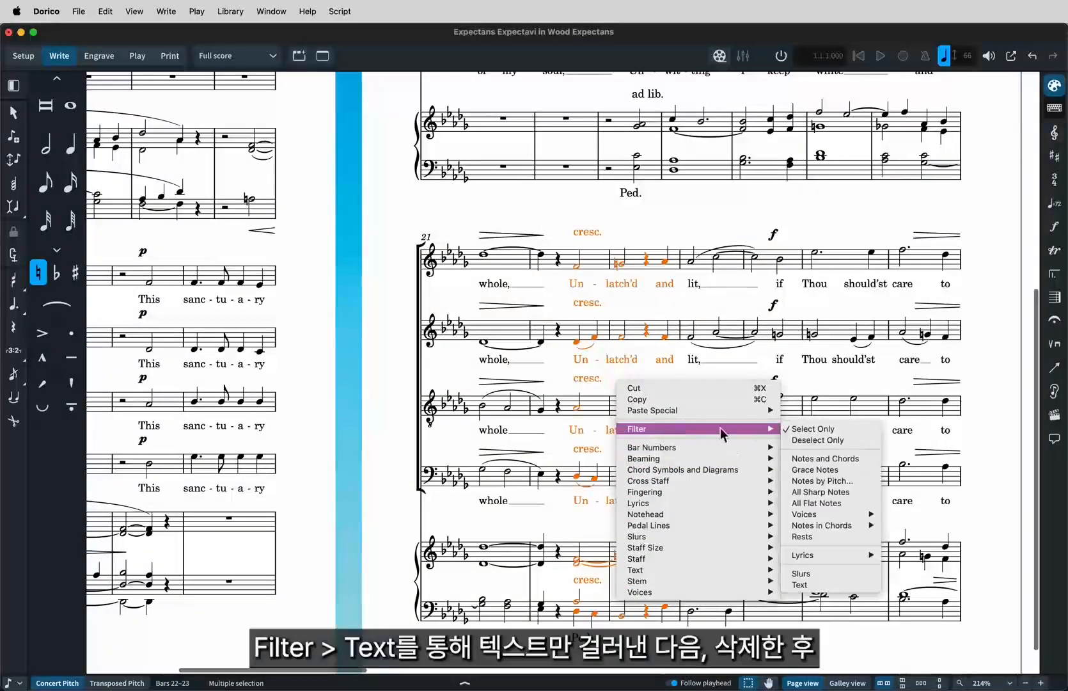
pyautogui.click(818, 585)
pyautogui.press('Delete')
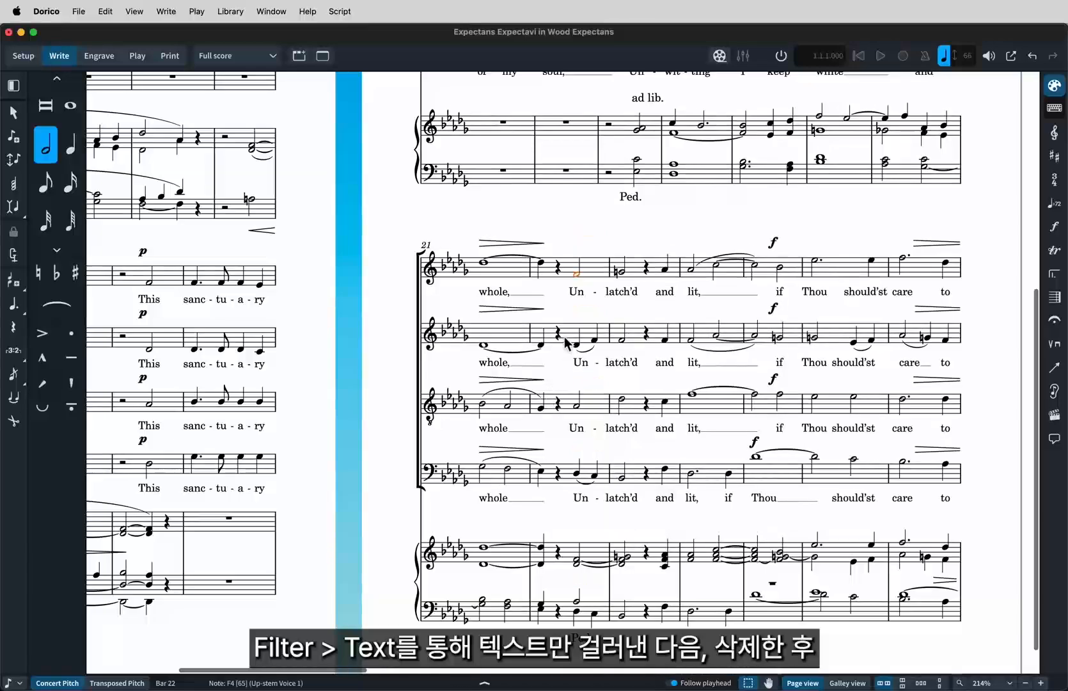
# Add a cresc. dynamic to the vocal and organ parts at the first sung note of bar 22.
pyautogui.keyDown('shift'); pyautogui.click(577, 565); pyautogui.keyUp('shift')
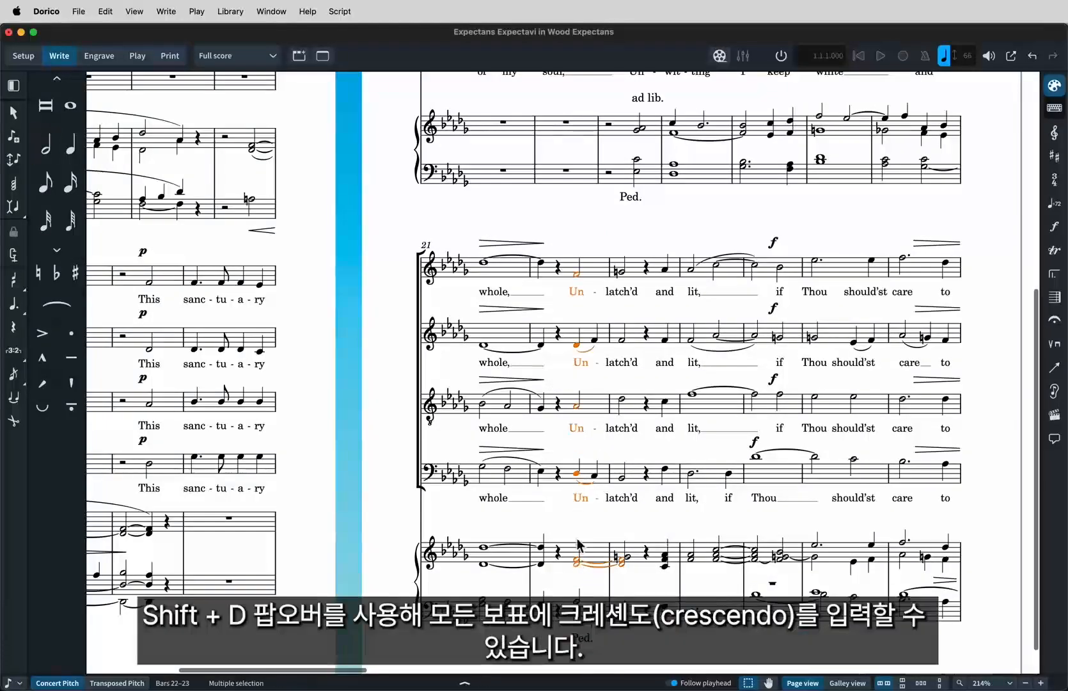
pyautogui.hotkey('shift', 'd')
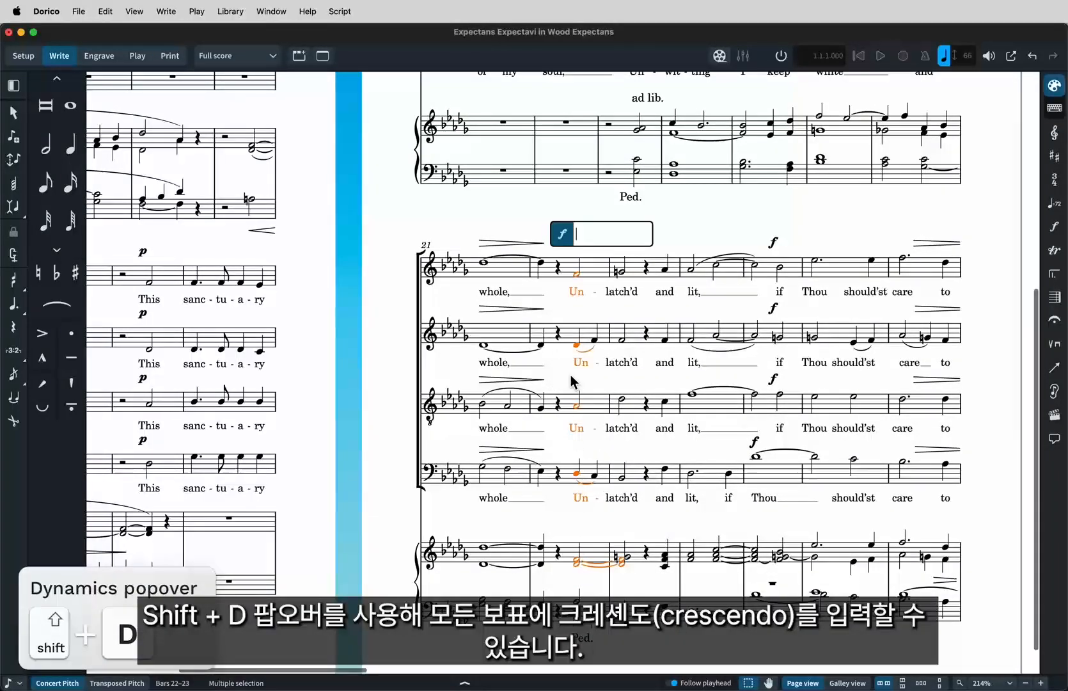
pyautogui.write('cresc.')
pyautogui.press('Return')
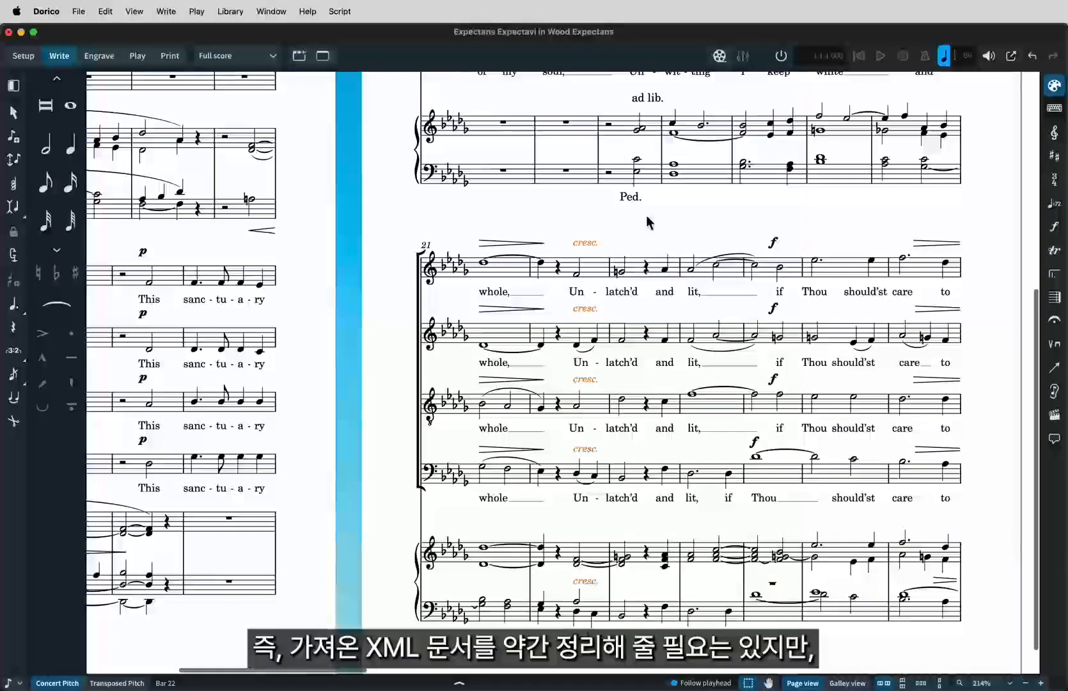
# Look over the adjusted pages, set the full score's flow headings to Never in Layout Options and apply the change.
pyautogui.scroll(1, 644, 214)
pyautogui.scroll(-5, 646, 218)
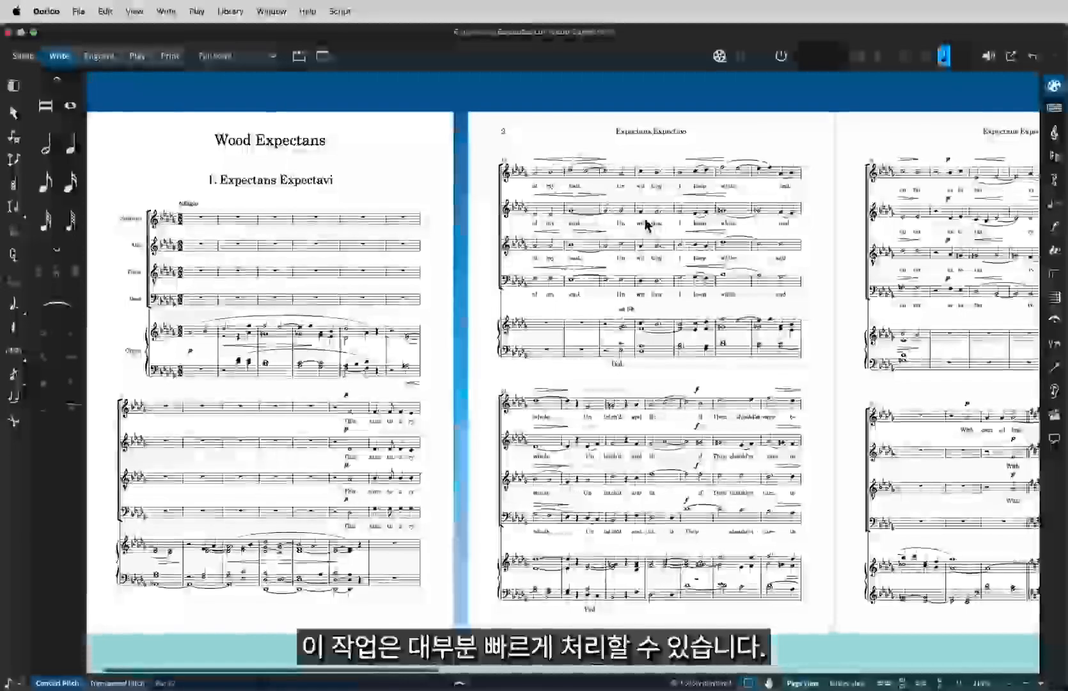
pyautogui.hscroll(5, 645, 220)
pyautogui.hscroll(2, 646, 224)
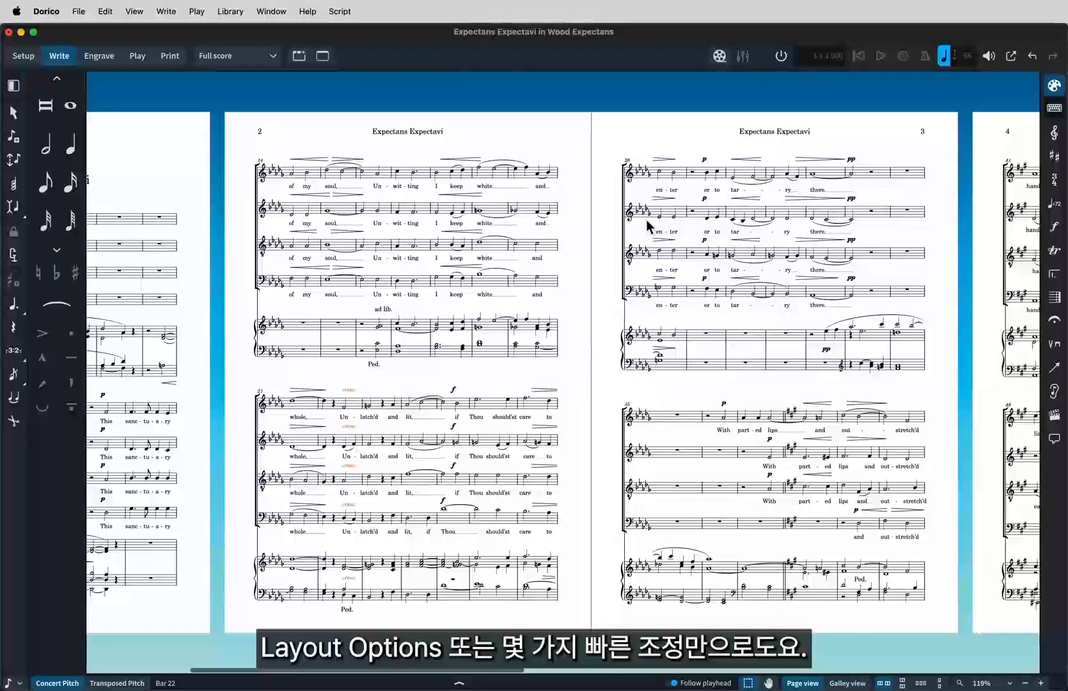
pyautogui.hscroll(-5, 646, 219)
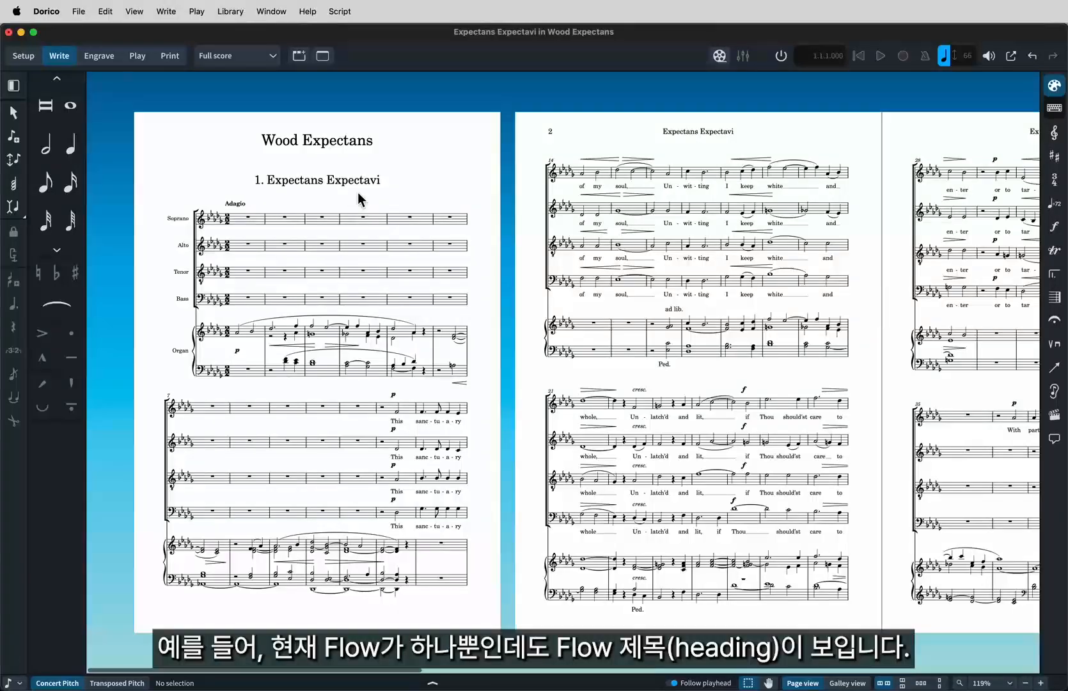
pyautogui.press('super+shift+l')
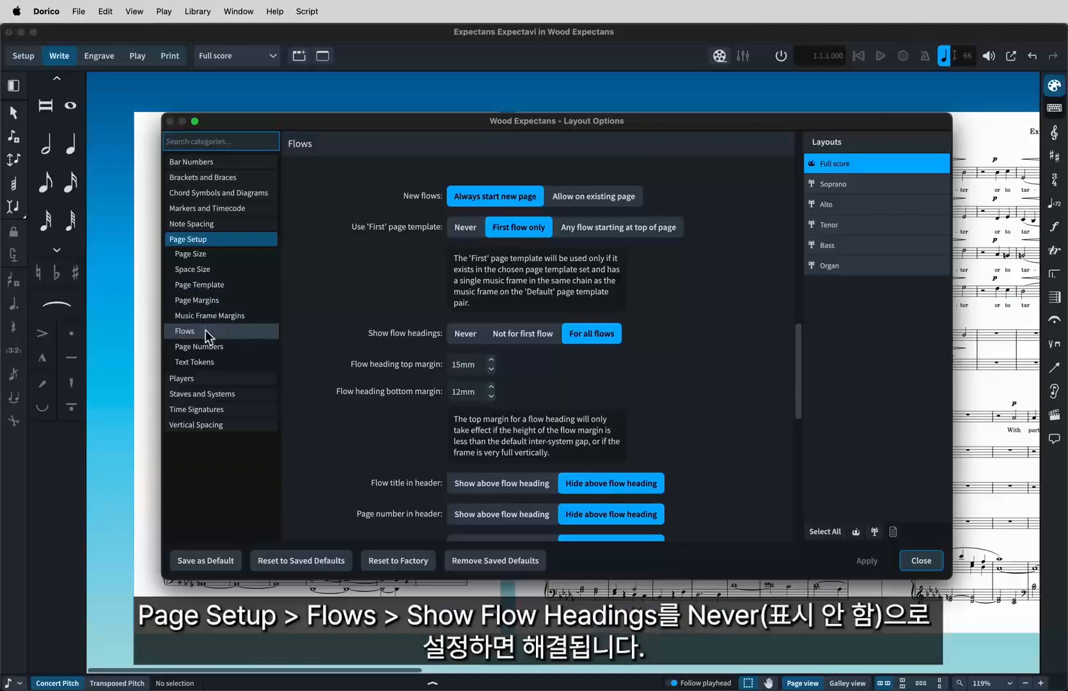
pyautogui.click(458, 339)
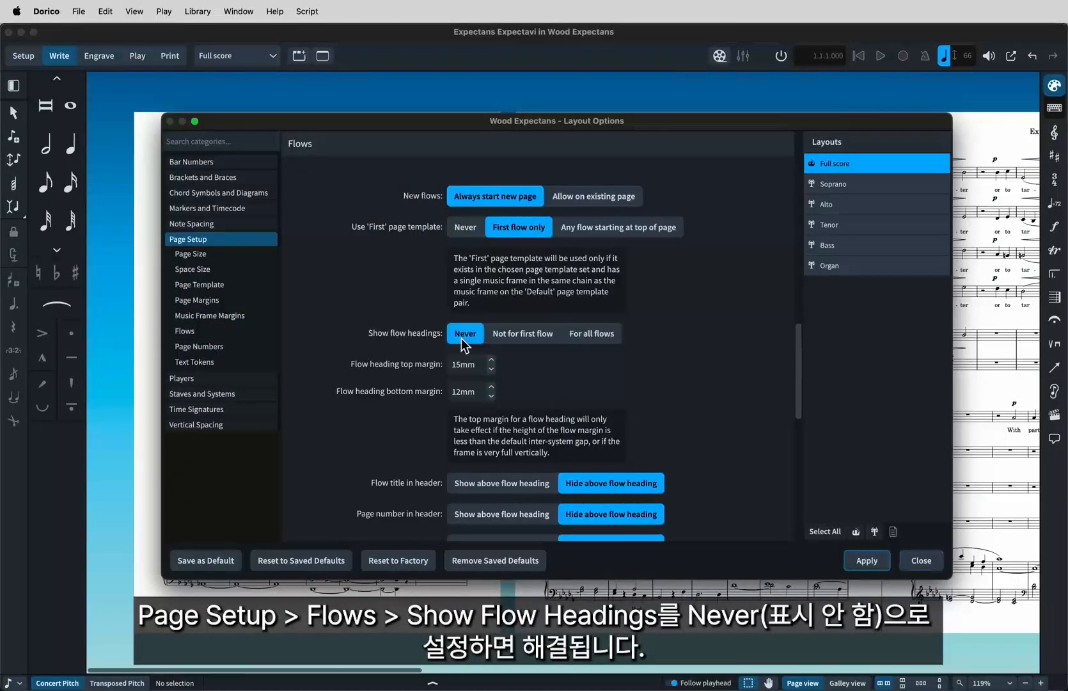
pyautogui.click(867, 560)
pyautogui.click(921, 560)
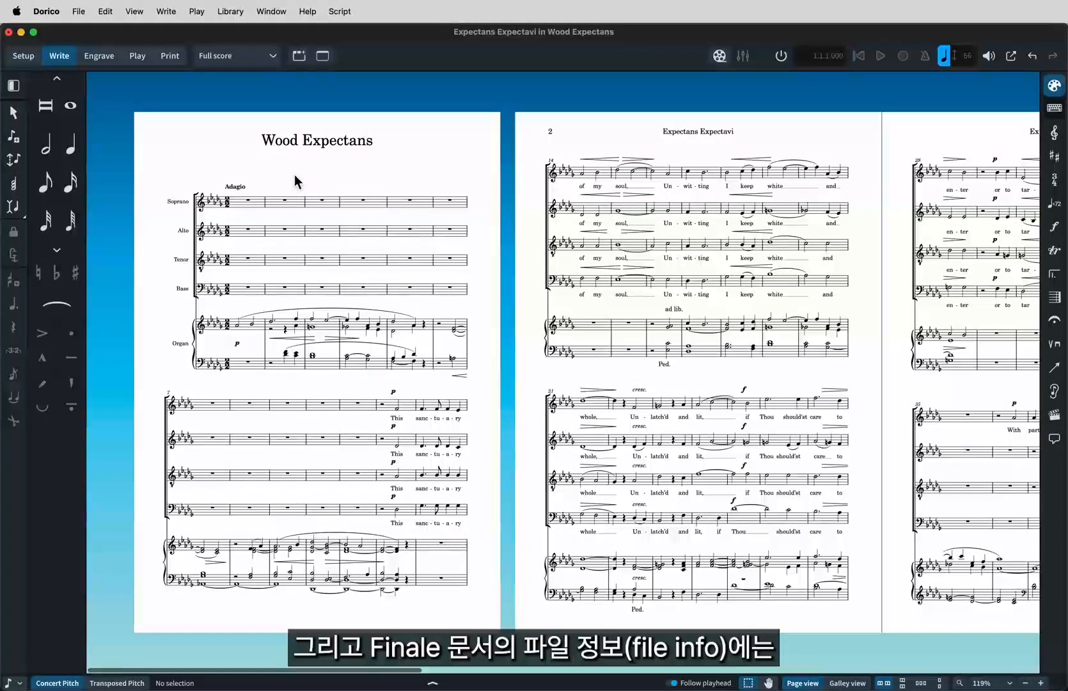
# Check the score's file info in Finale, then open Dorico's Project Info and view the entries of the Expectans Expectavi flow.
pyautogui.press('super+Tab')
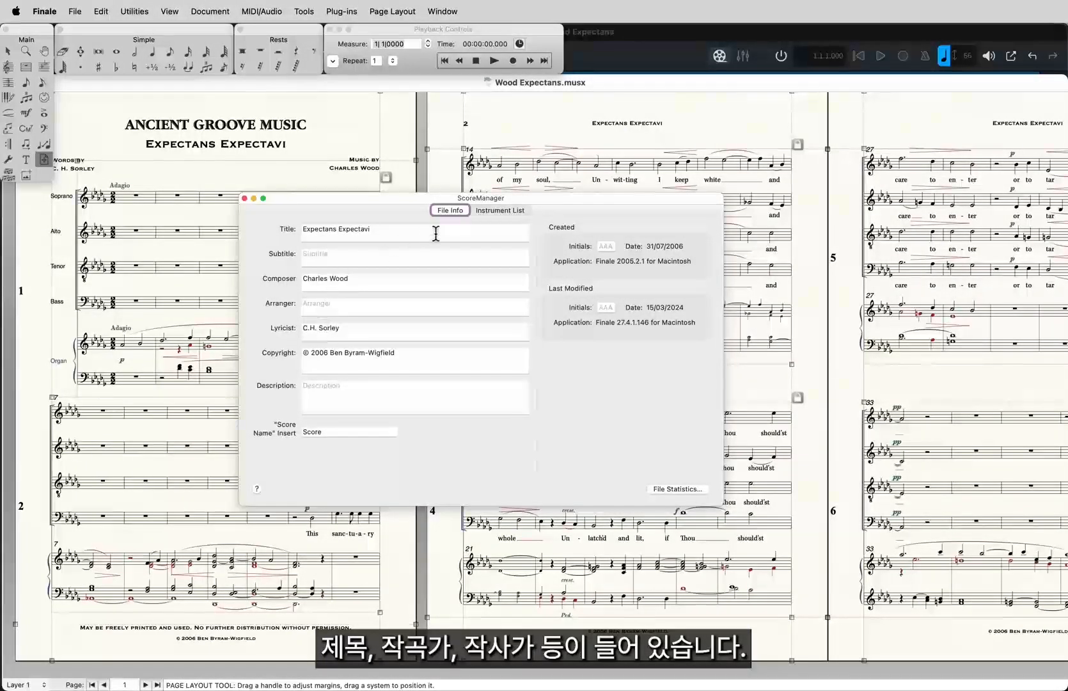
pyautogui.click(244, 198)
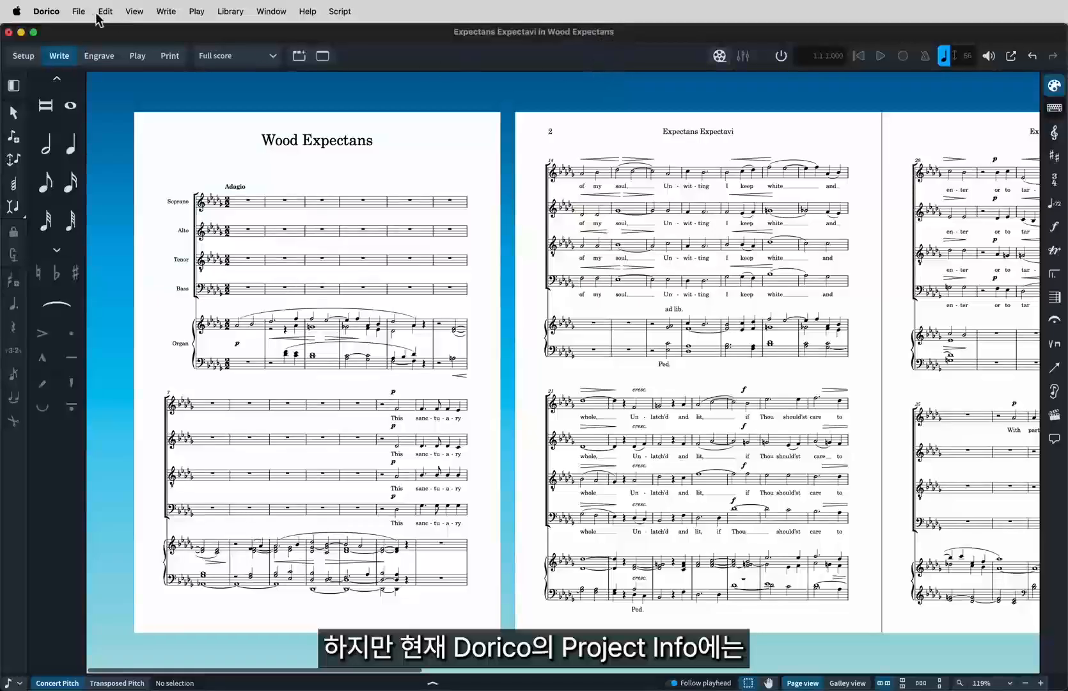
pyautogui.click(79, 11)
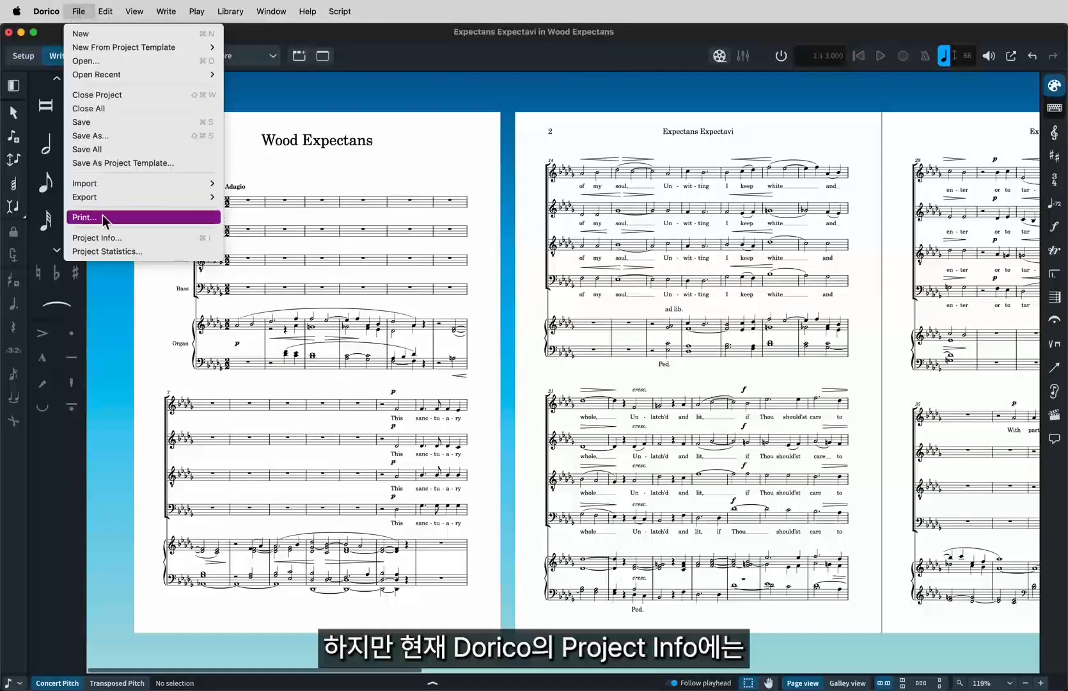
pyautogui.click(114, 239)
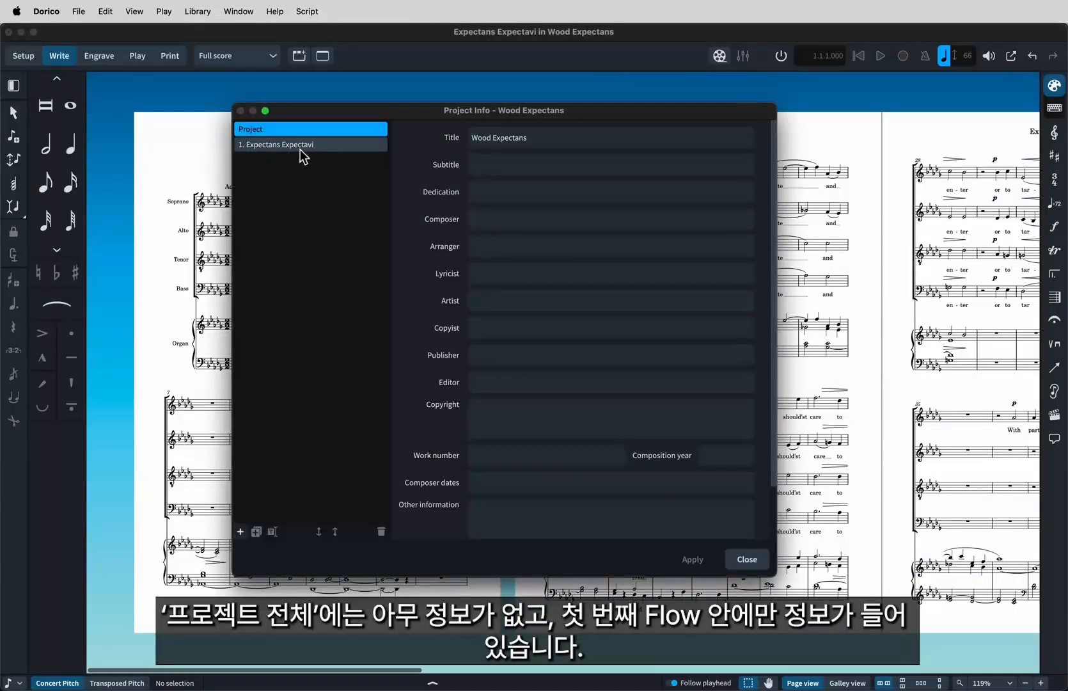
pyautogui.click(329, 148)
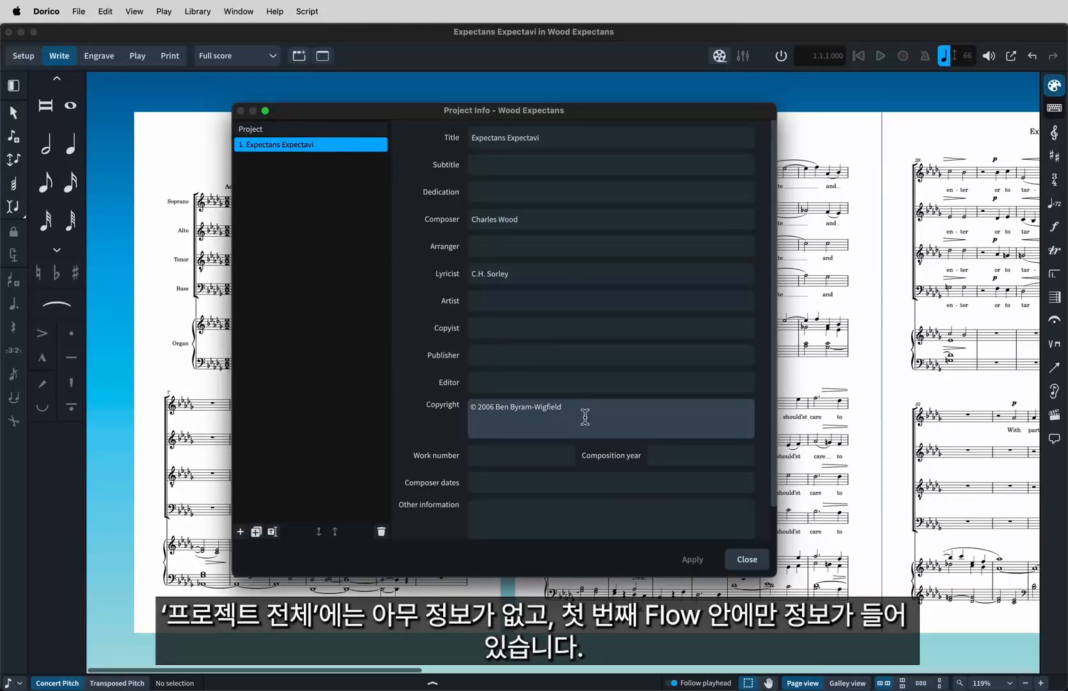
# Copy the info from the Expectans Expectavi flow into the overall Project entry, apply it and close Project Info.
pyautogui.click(321, 129)
pyautogui.scroll(-2, 473, 357)
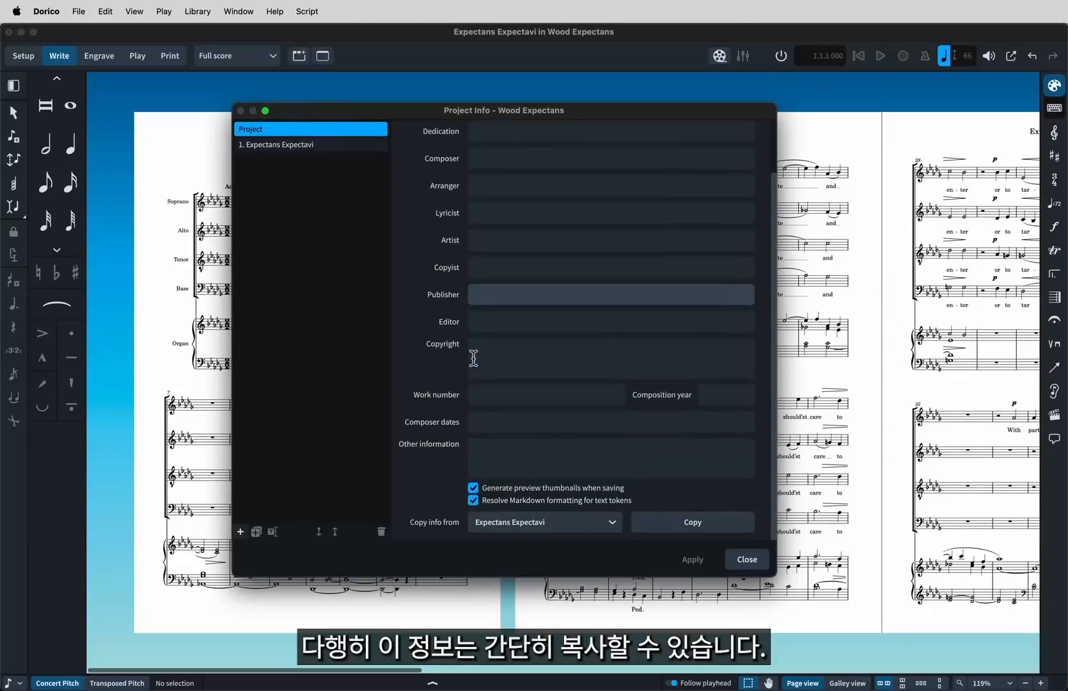
pyautogui.click(661, 532)
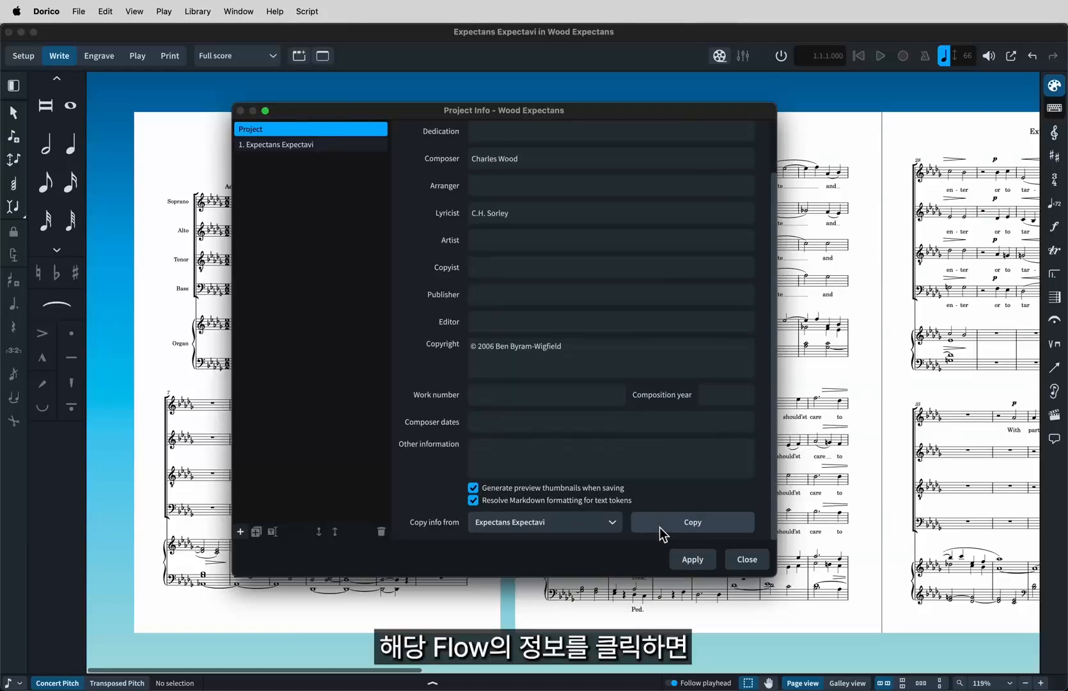
pyautogui.scroll(2, 596, 365)
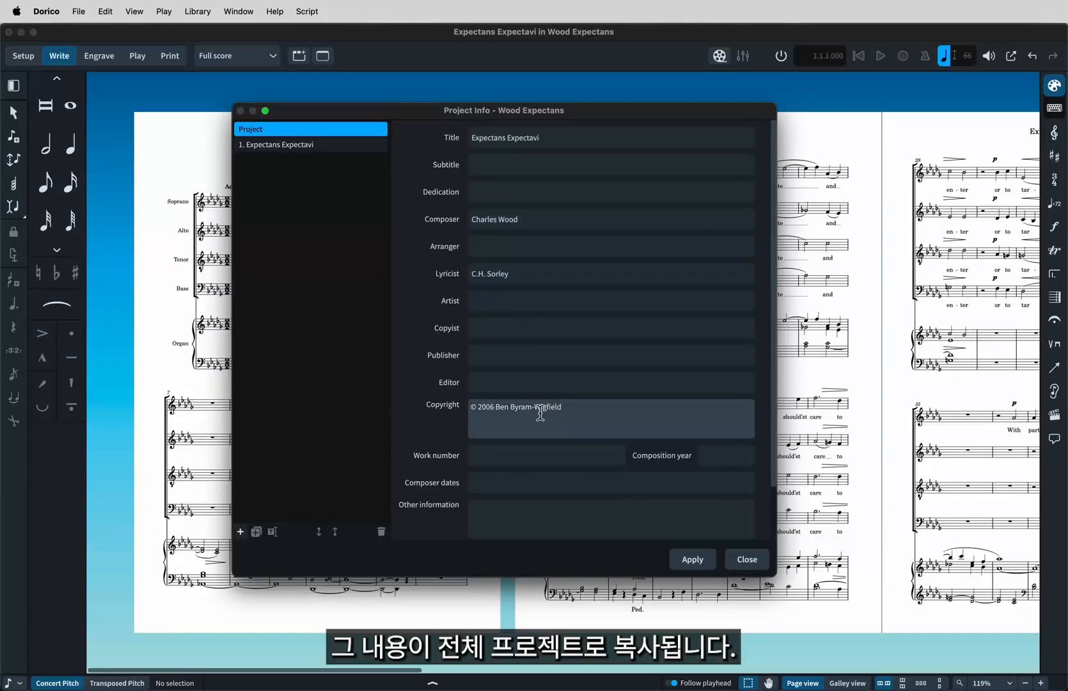
pyautogui.click(698, 561)
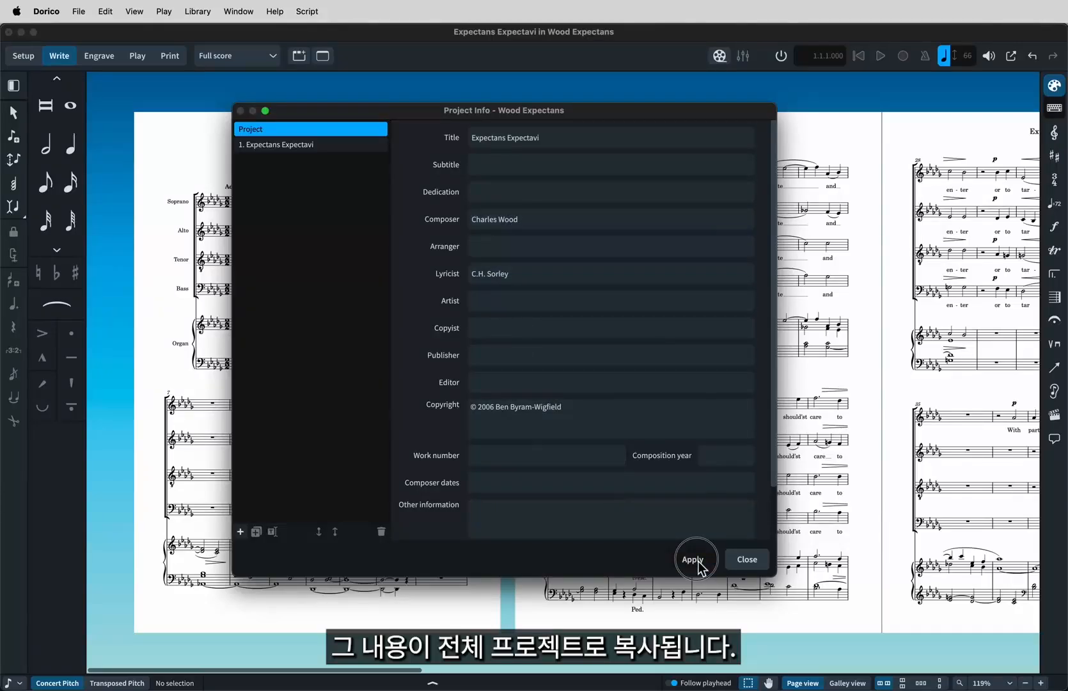
pyautogui.click(686, 560)
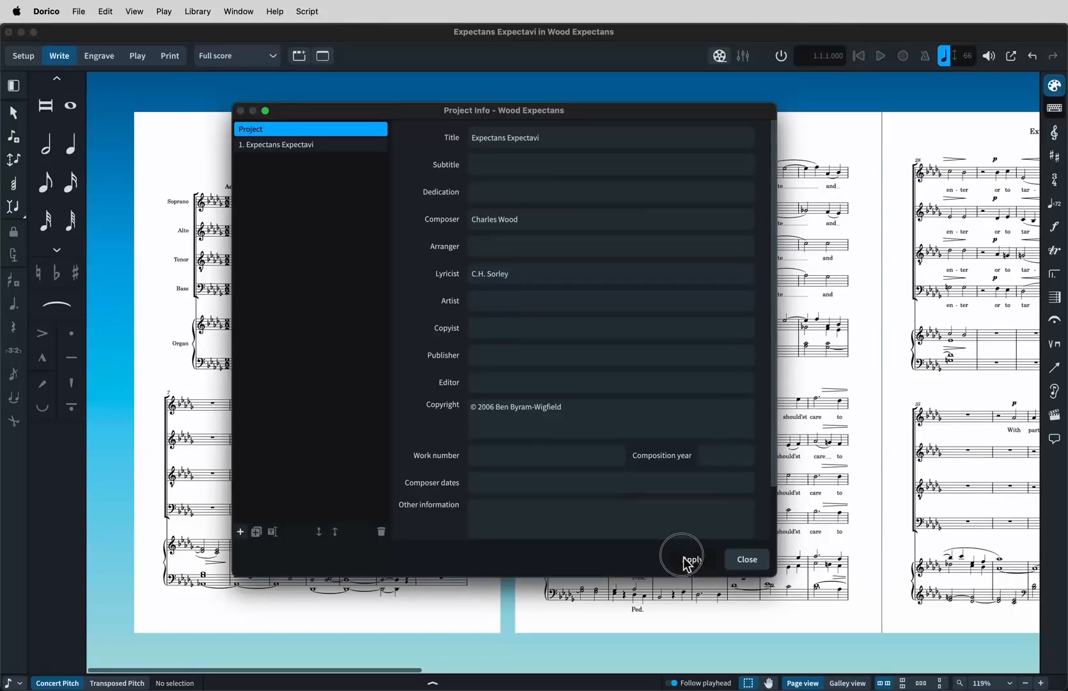
pyautogui.click(740, 563)
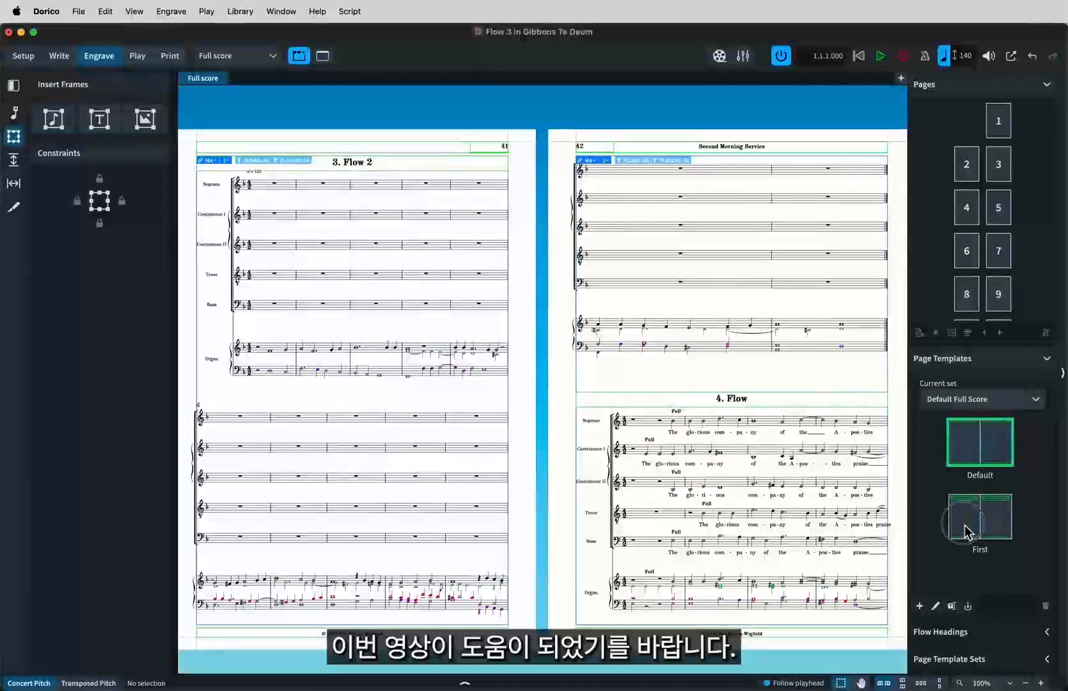
# Inspect the First and Default page templates of the Gibbons Te Deum full score and return to the score pages.
pyautogui.doubleClick(972, 521)
pyautogui.hscroll(-2, 746, 482)
pyautogui.scroll(1, 746, 482)
pyautogui.doubleClick(957, 451)
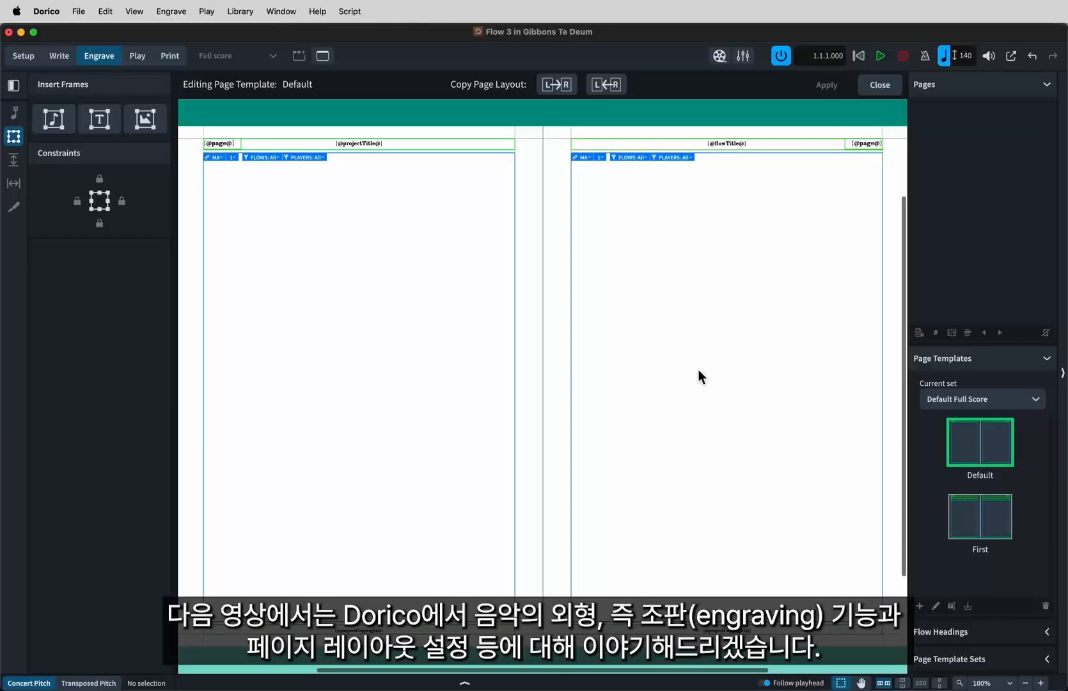
pyautogui.click(880, 86)
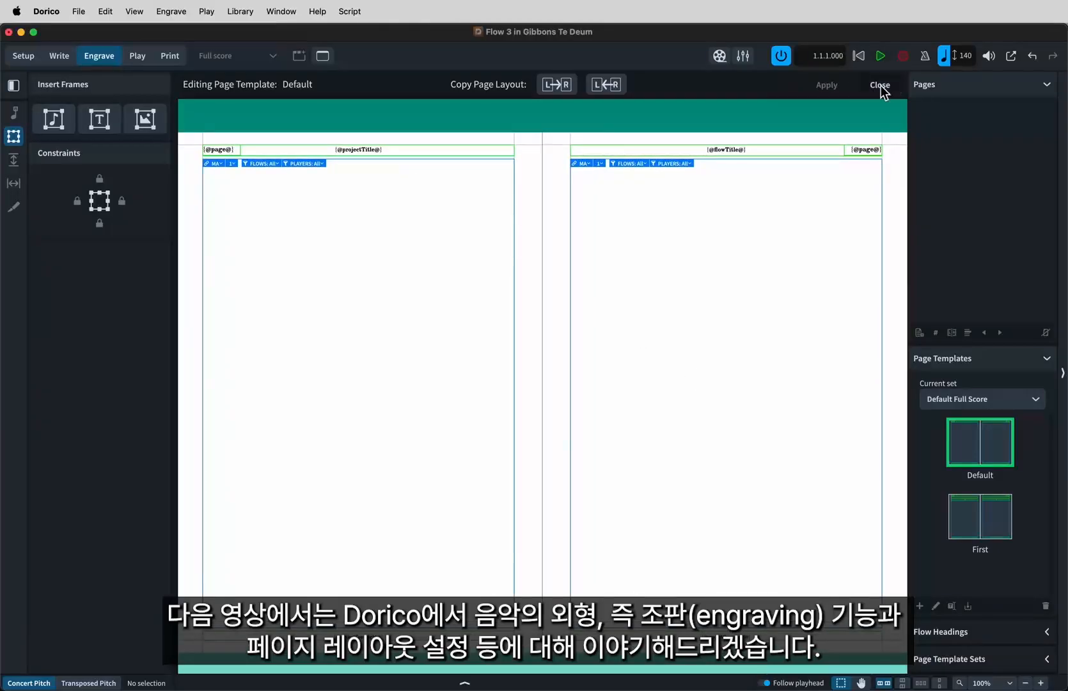
pyautogui.click(337, 293)
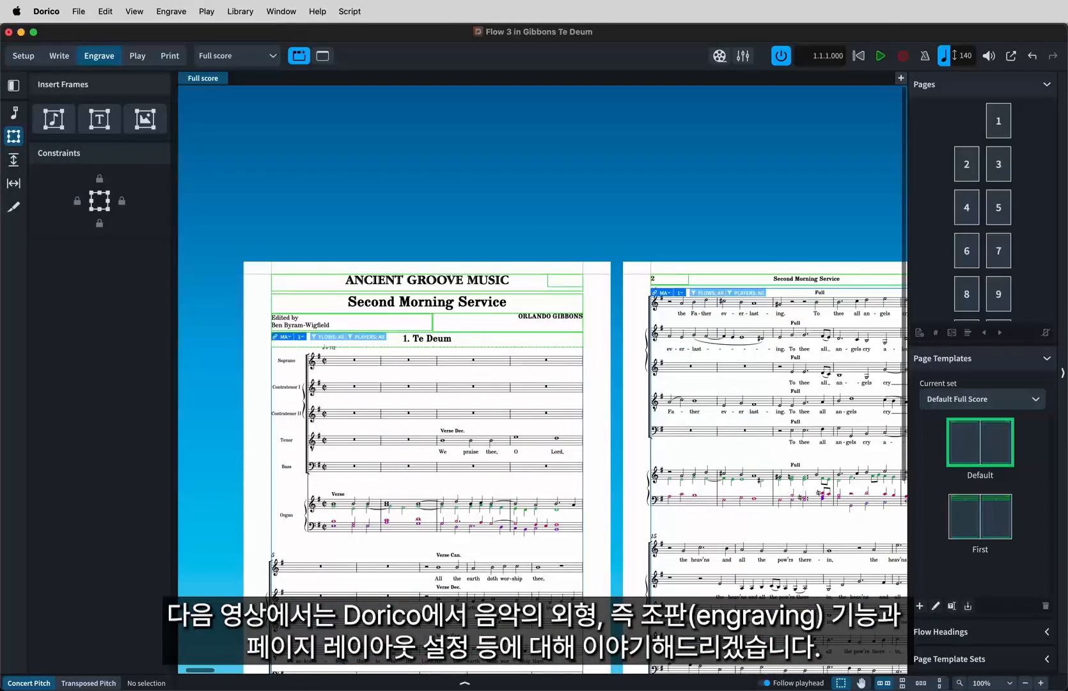